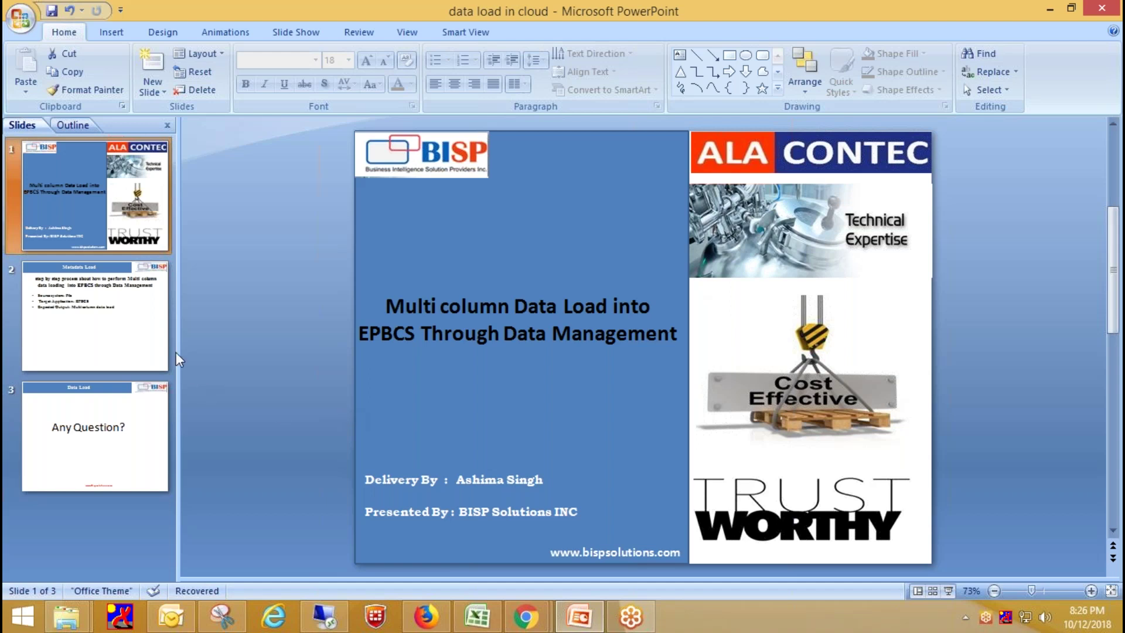
- Show the Metadata Load slide, then bring up the EPBCS_LOAD11 source workbook in Excel
click(134, 323)
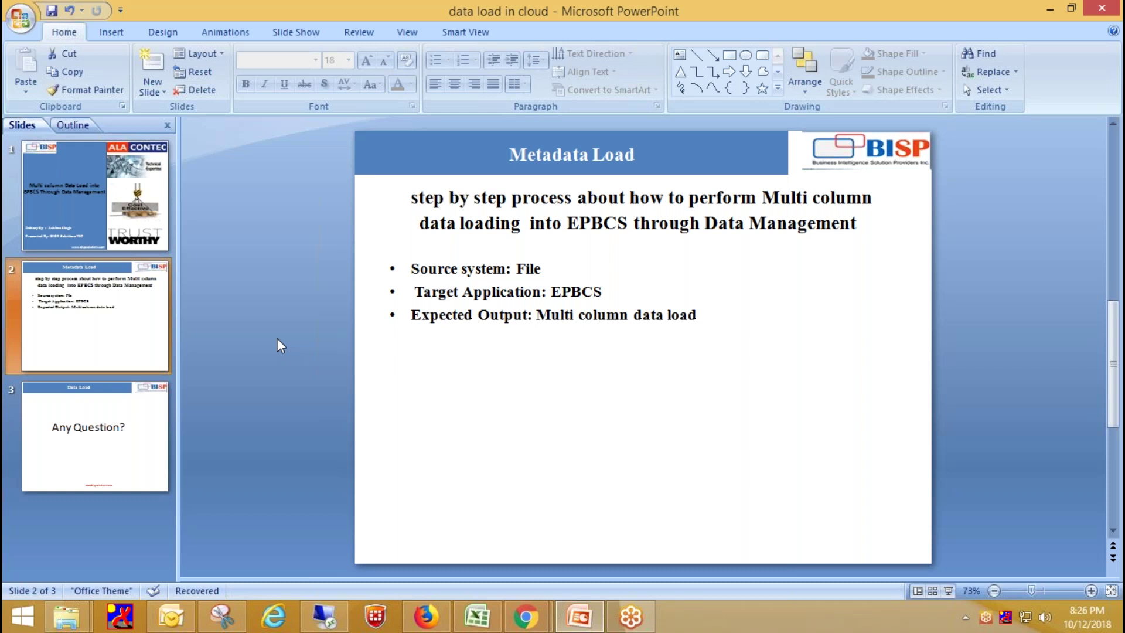
click(492, 620)
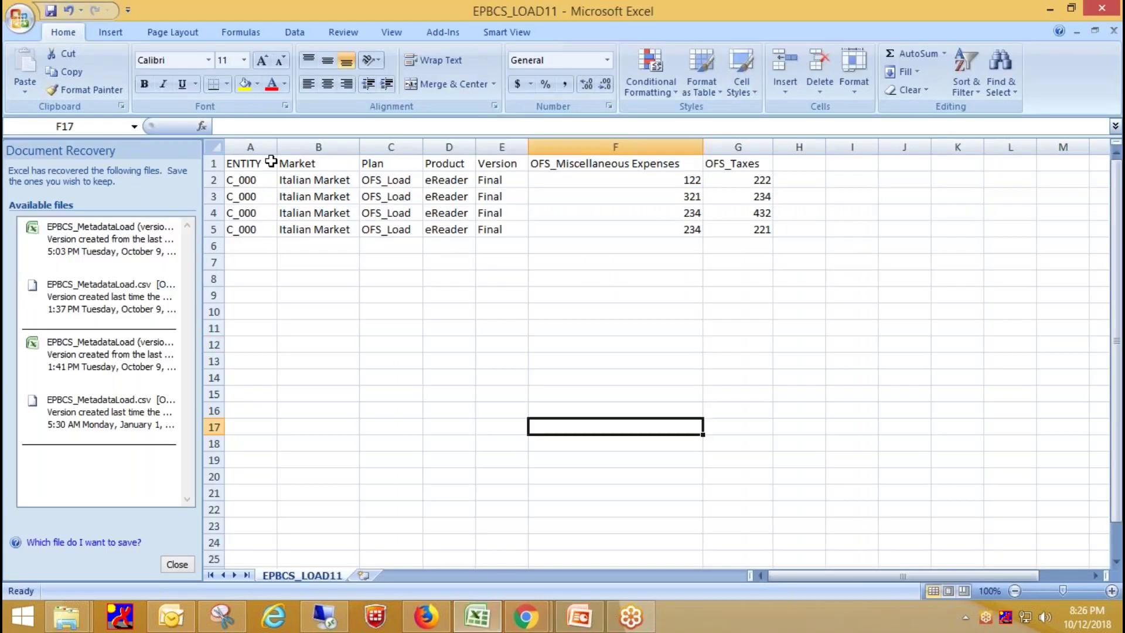
click(672, 168)
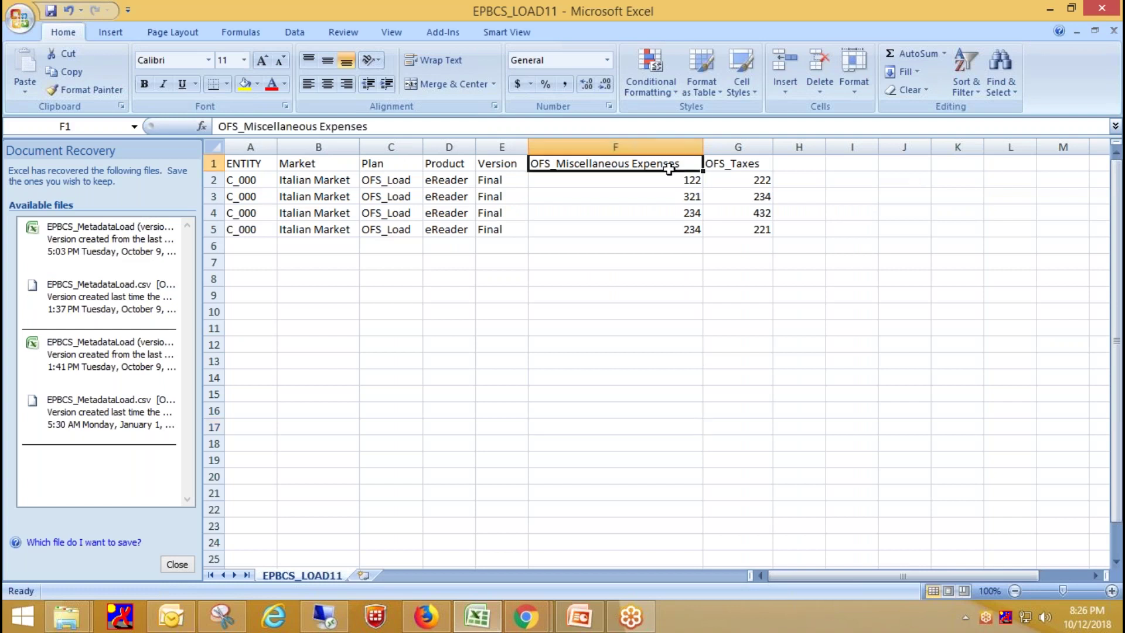
click(737, 165)
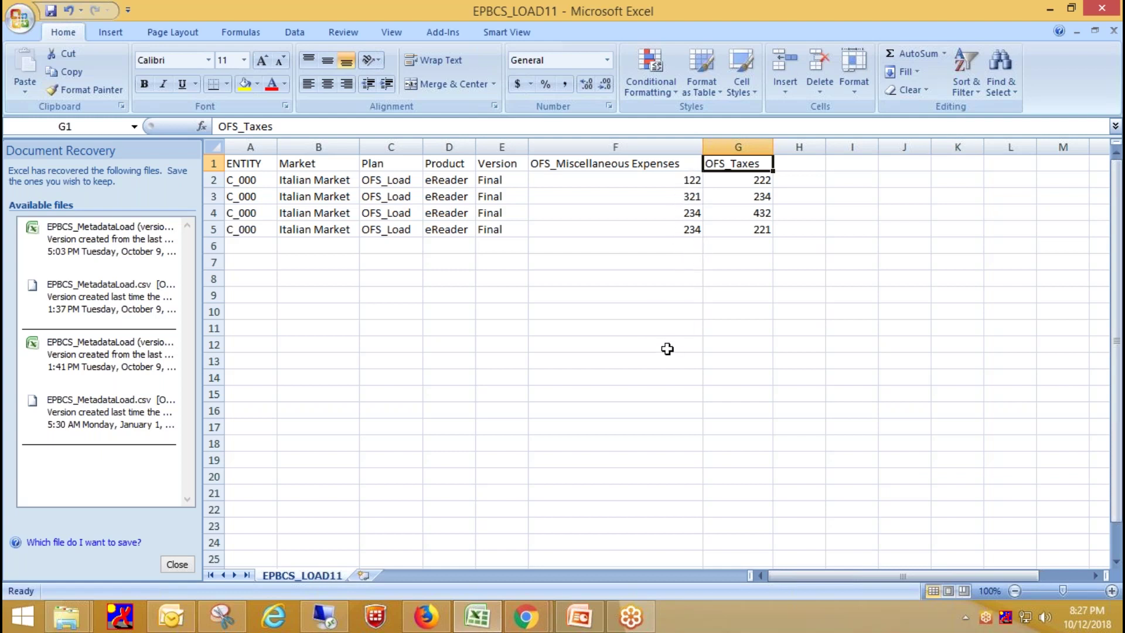
click(624, 164)
click(725, 163)
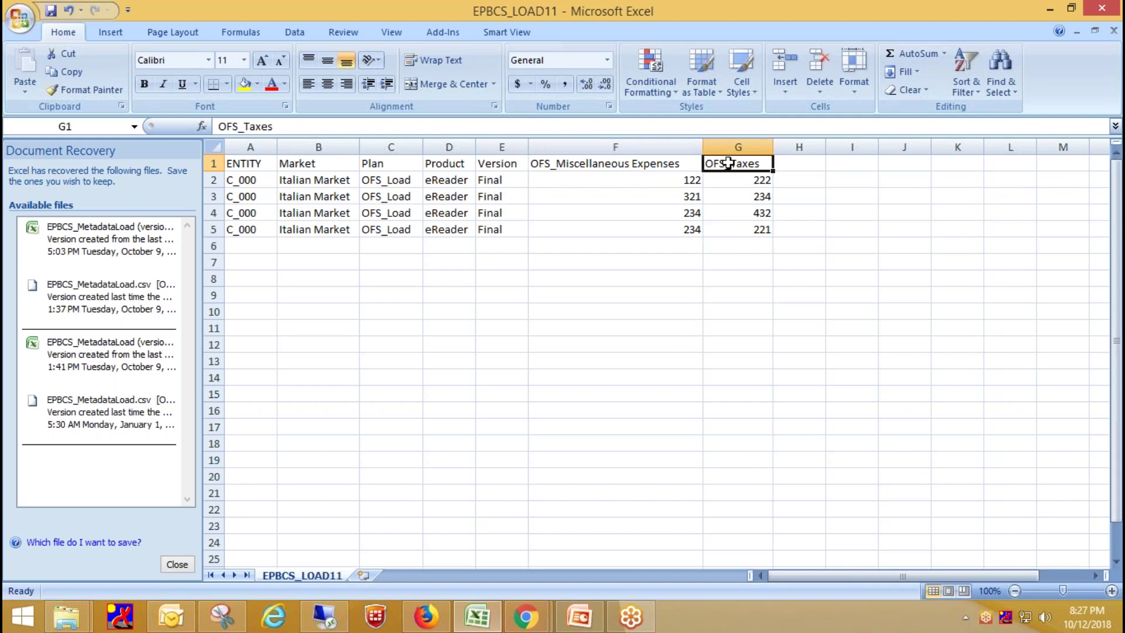
click(683, 344)
click(545, 625)
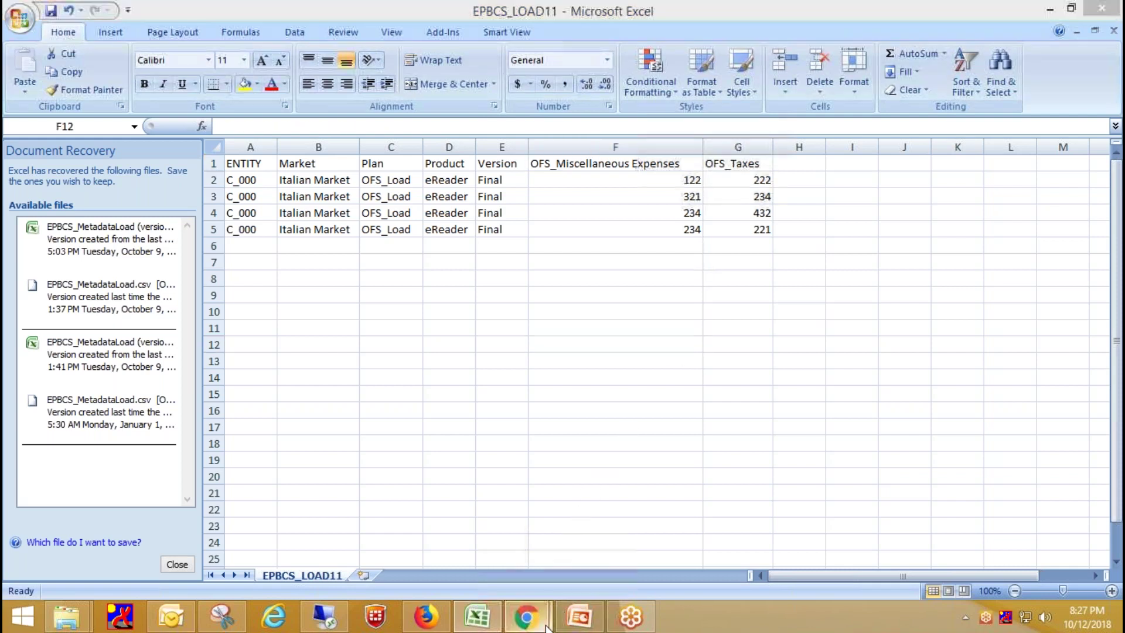
click(494, 563)
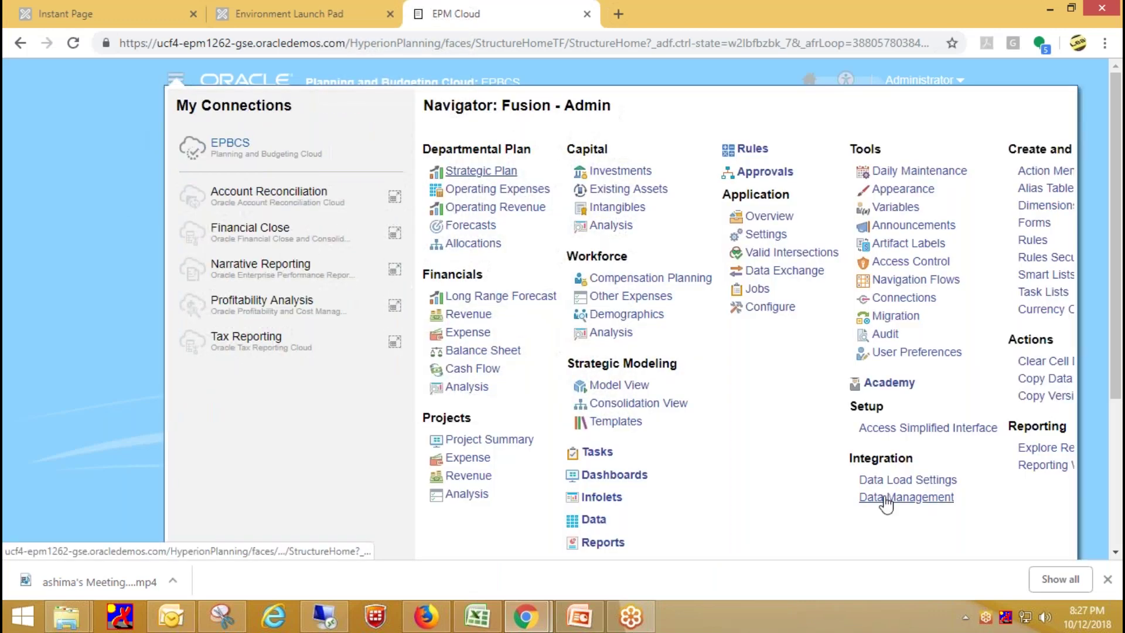
- Open Data Management, view the File source system, then the EPBCS target application's dimensions
click(886, 499)
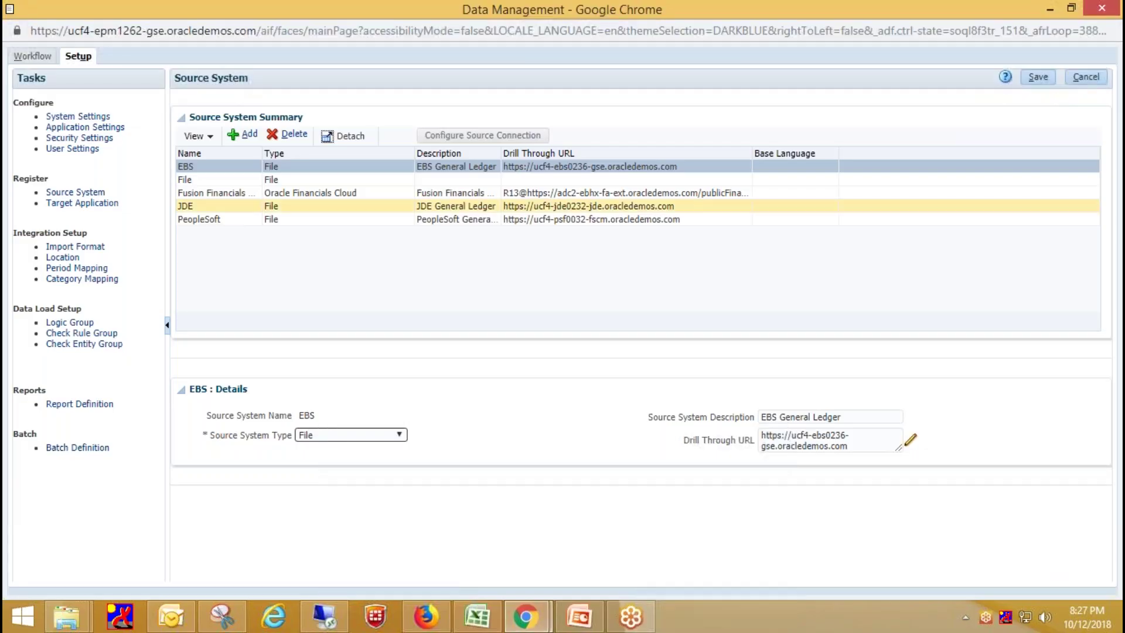
click(214, 181)
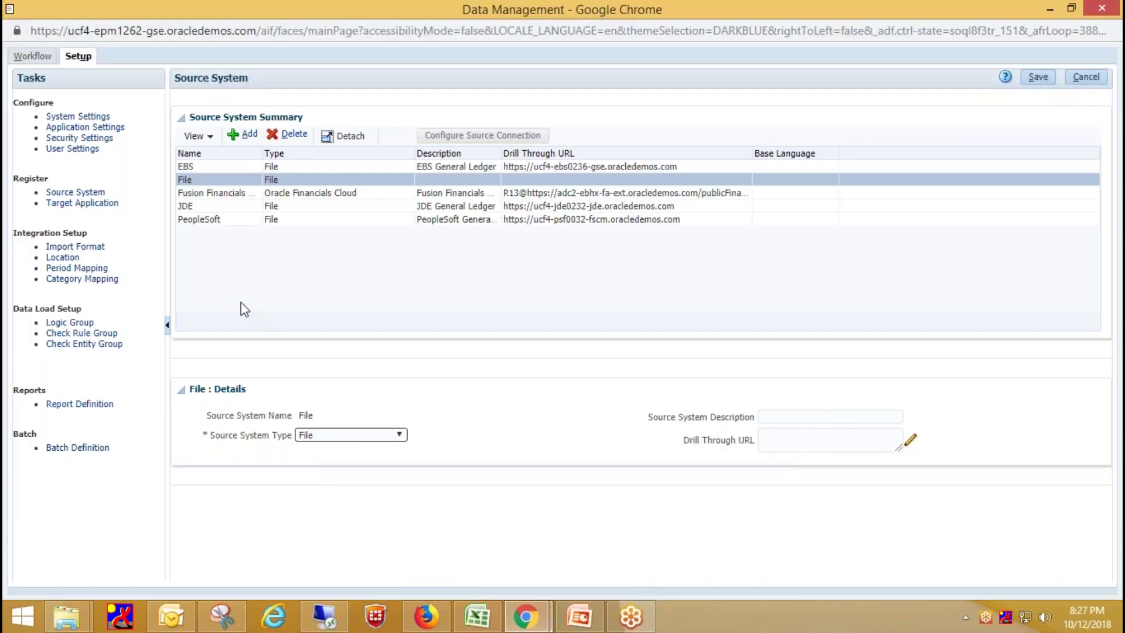
click(94, 203)
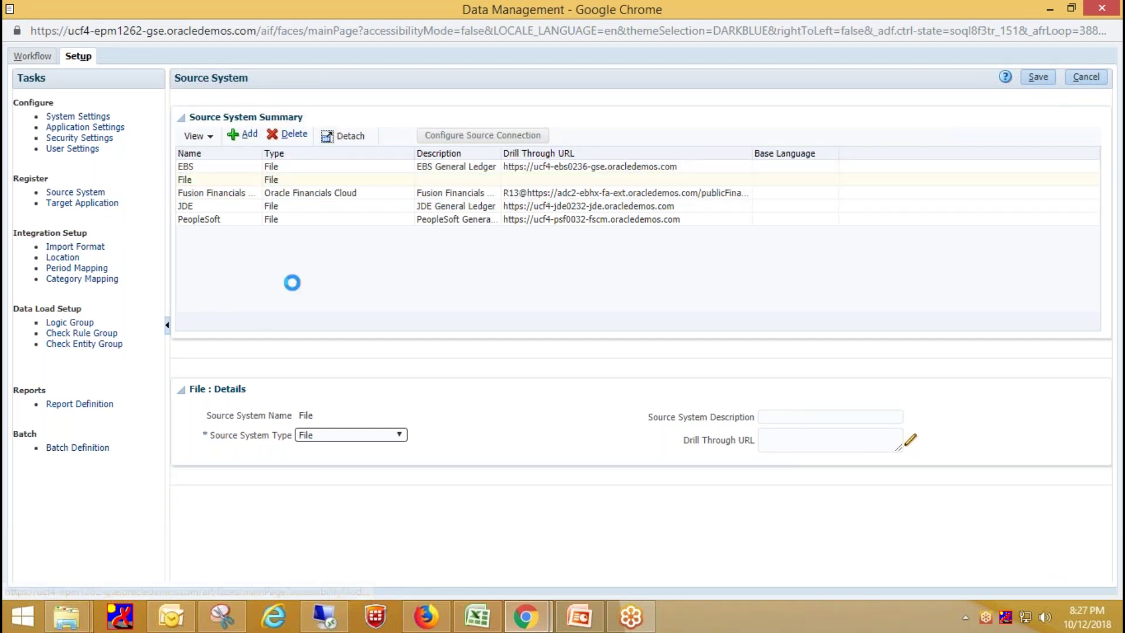
click(287, 263)
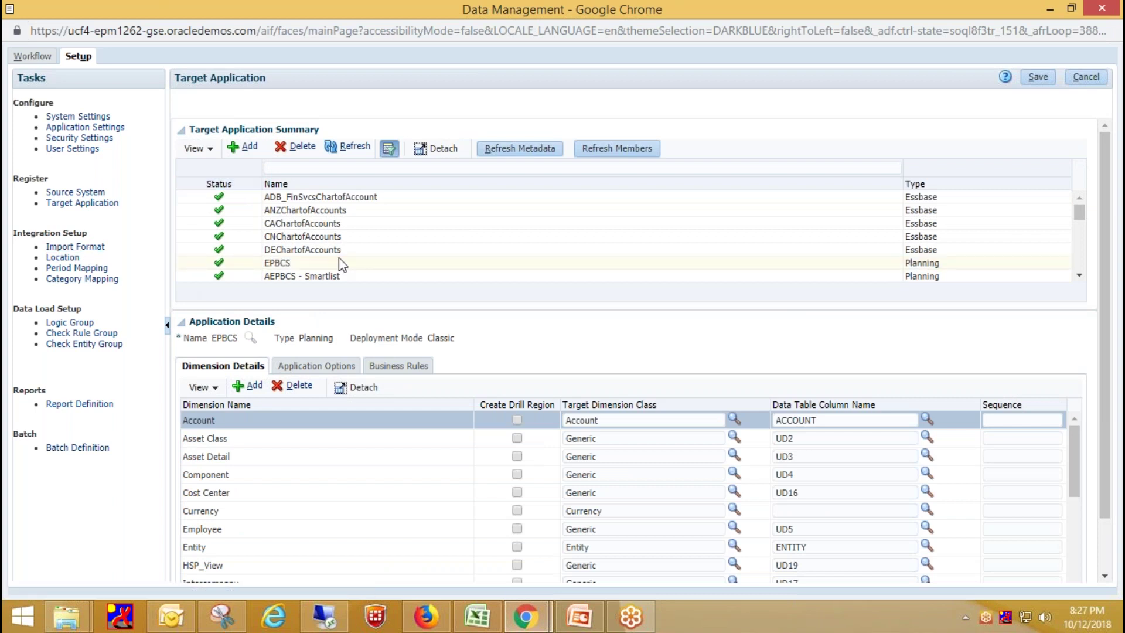
- Open the EPBCS_LOAD import format and confirm its file type stays Multi Column - Numeric Data
click(329, 246)
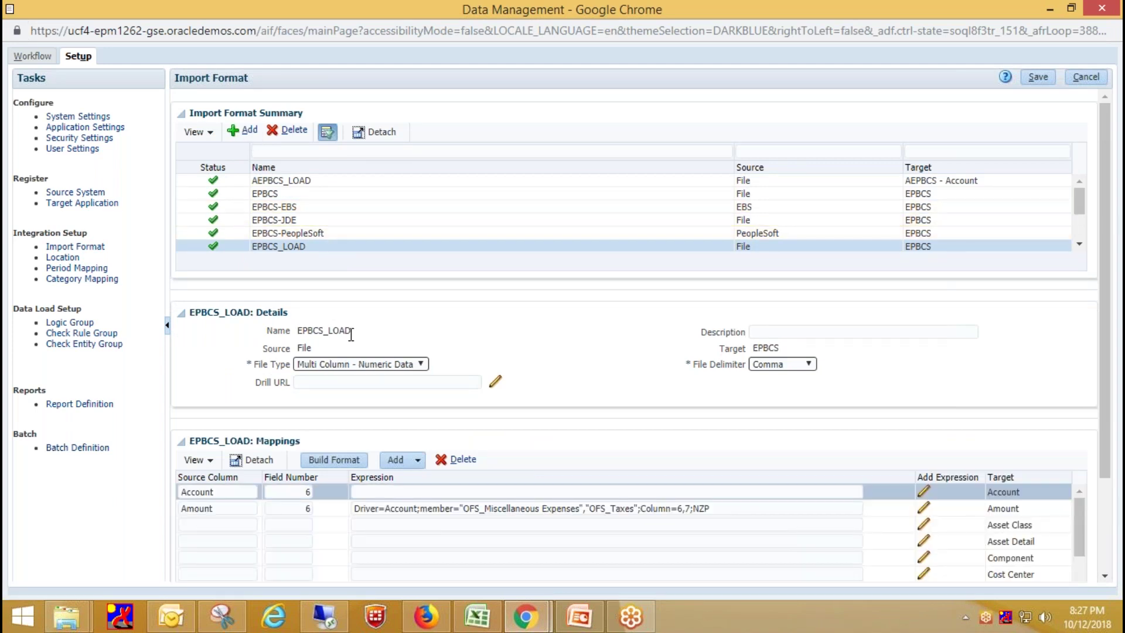
scroll(353, 331, down, 3)
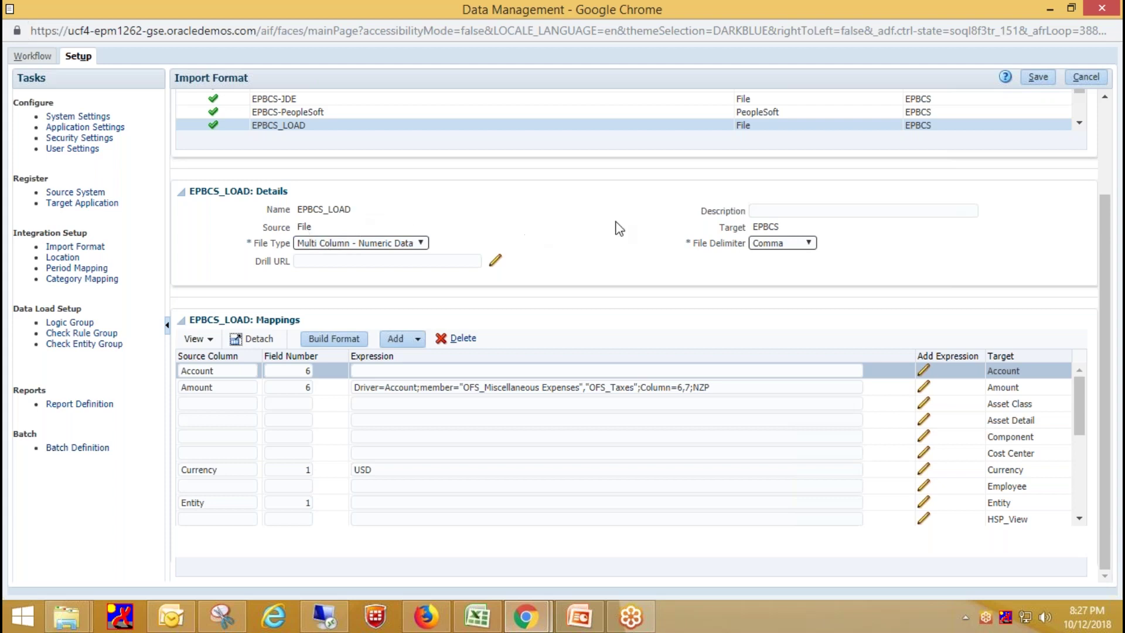
click(400, 246)
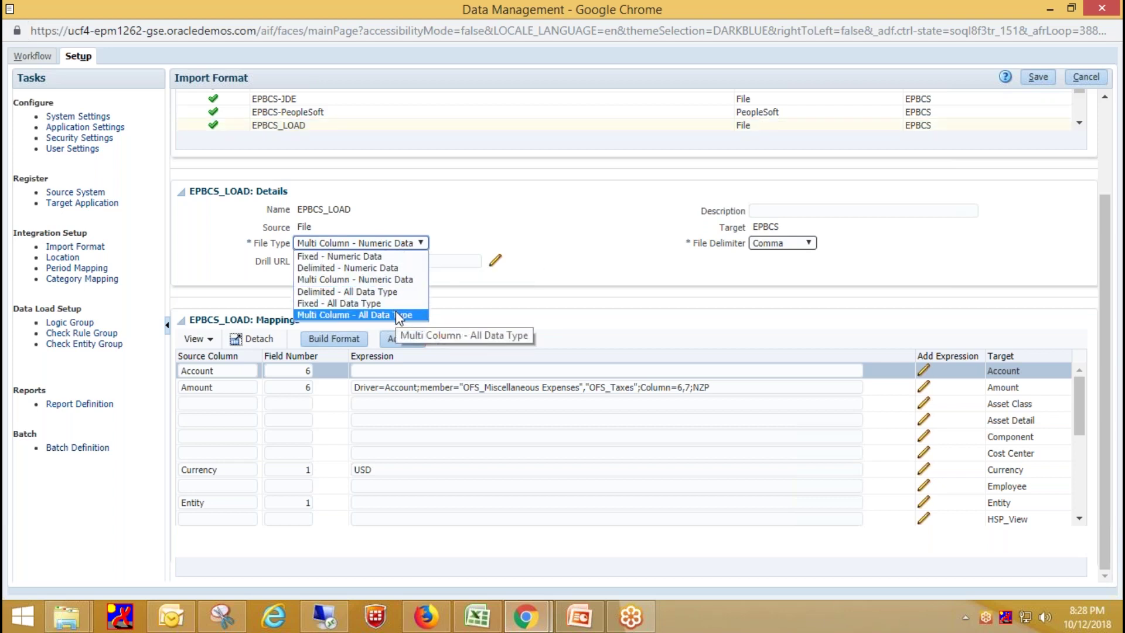
click(558, 297)
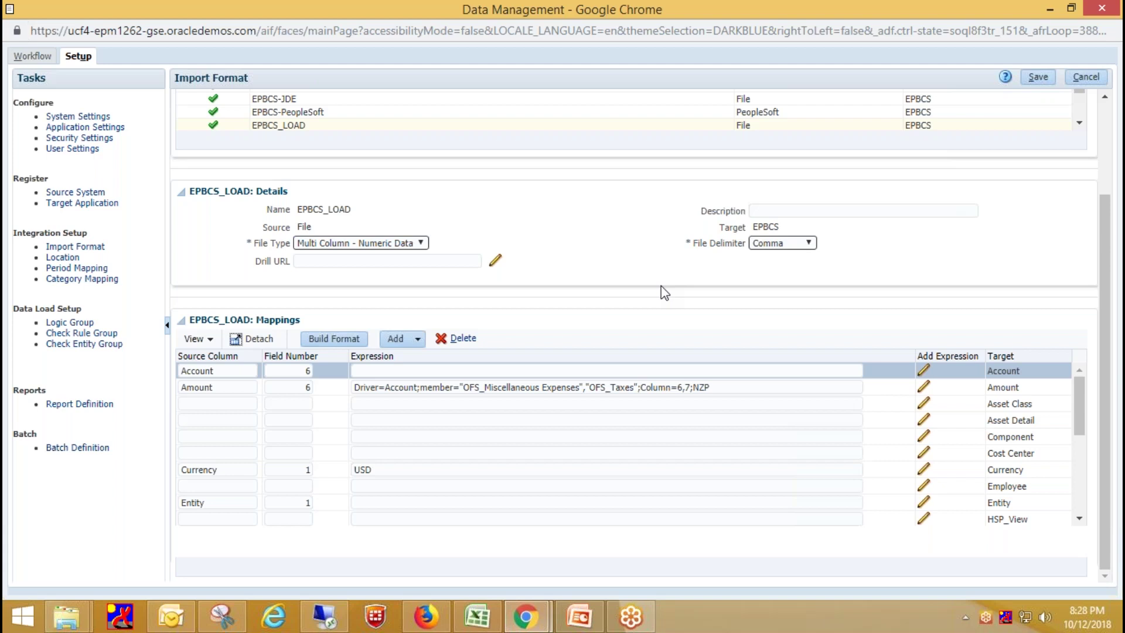
- Place the EPBCS_LOAD11 workbook beside the browser to compare its columns with the mappings
click(484, 619)
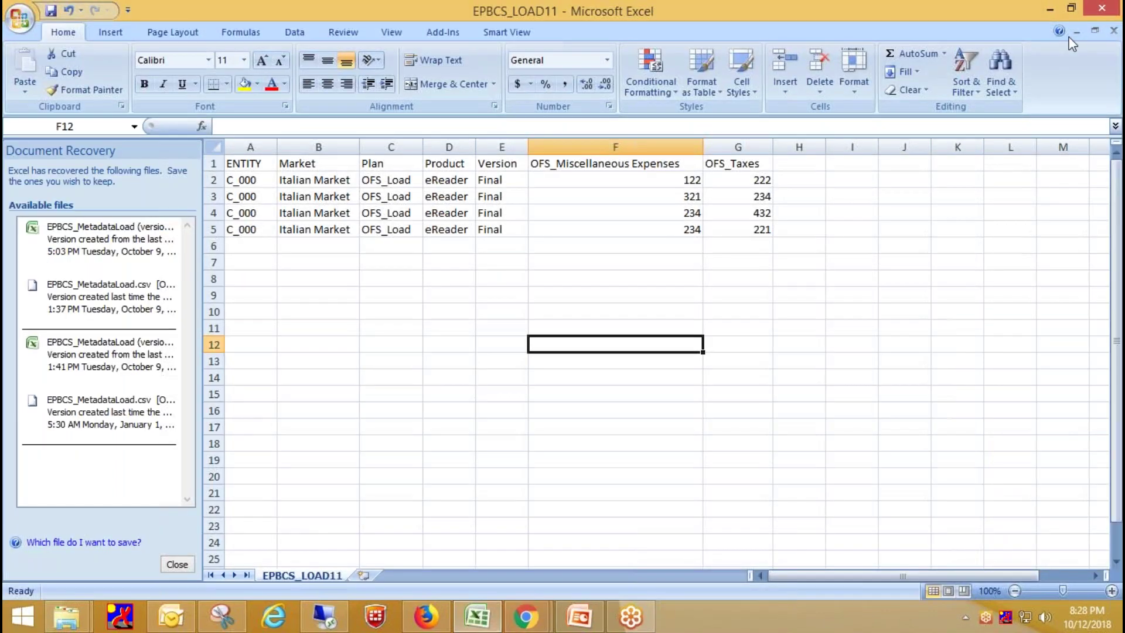
click(1071, 8)
drag(983, 107, 1097, 107)
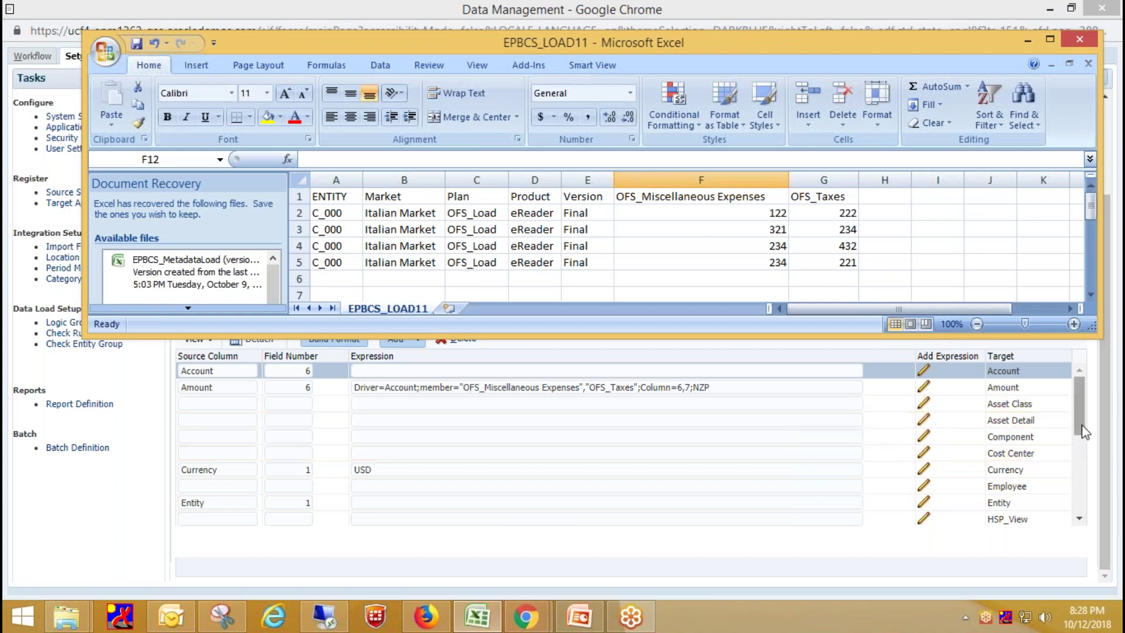
drag(1079, 404, 1070, 498)
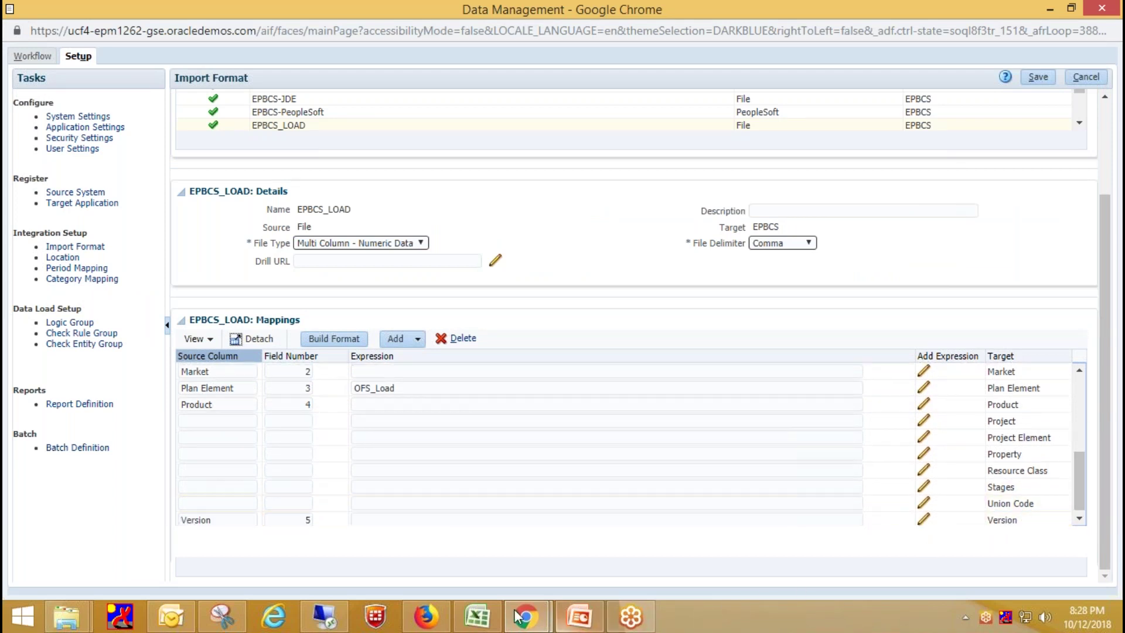
click(477, 616)
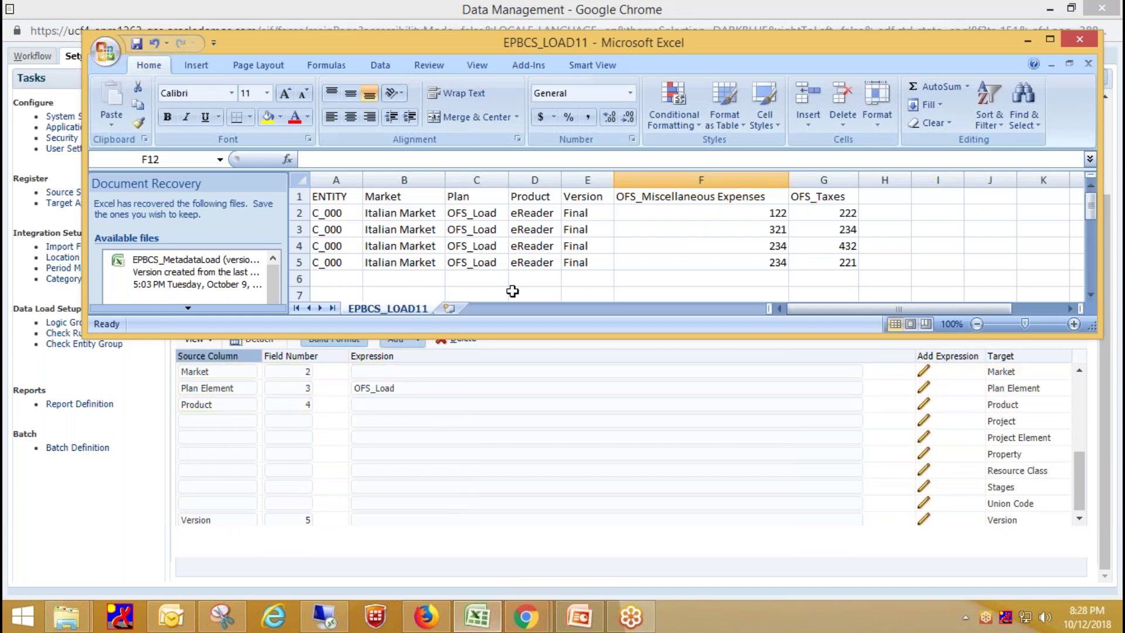
- Set the Product mapping's field number to 4
click(309, 405)
text(4)
click(830, 573)
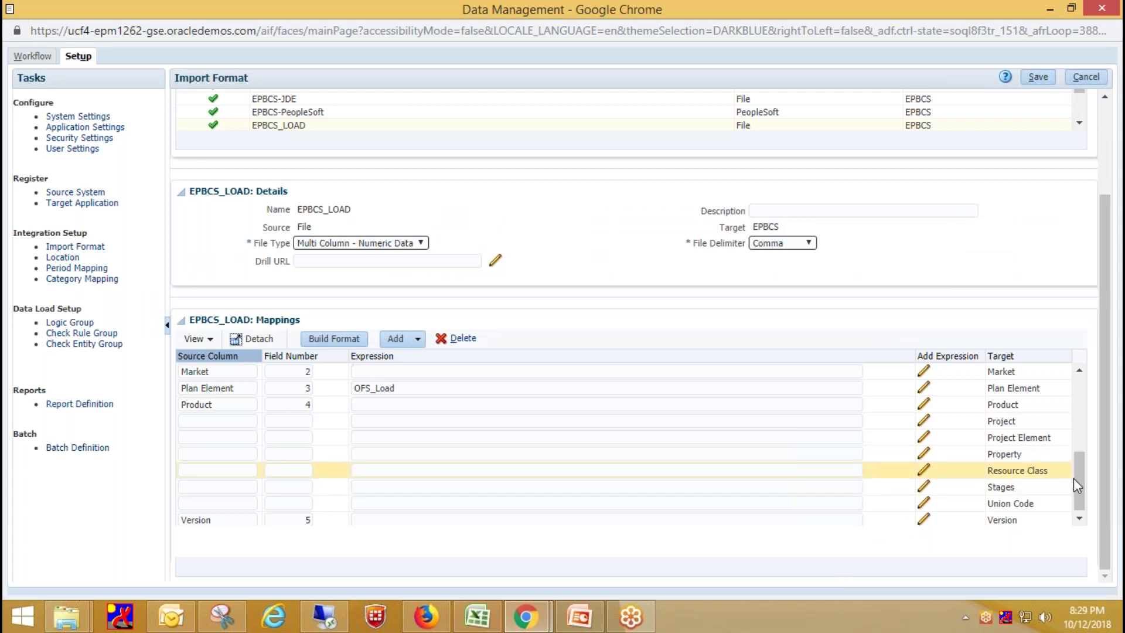
drag(1078, 476, 1078, 403)
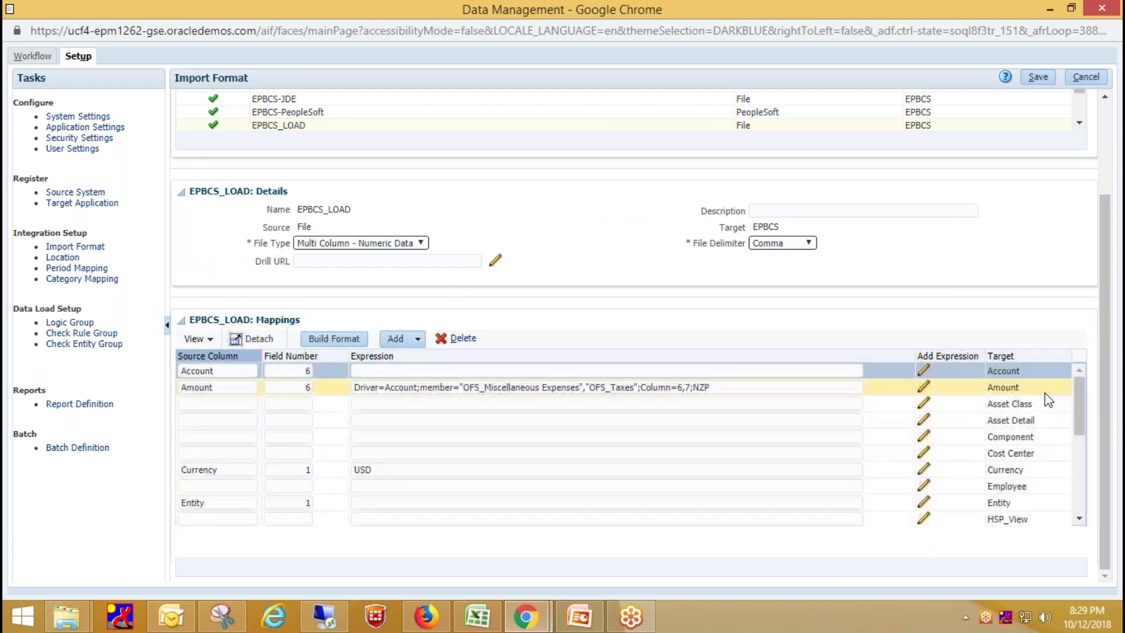
- Make the Amount mapping a Driver expression, check the source expense headers, and choose Account members
click(924, 385)
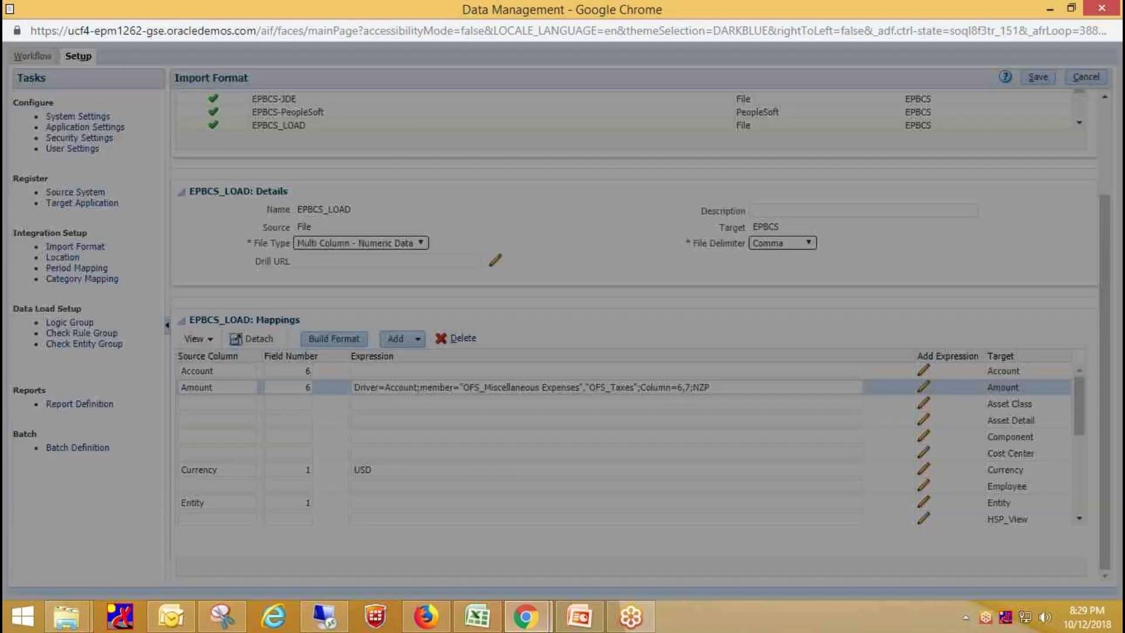
click(467, 306)
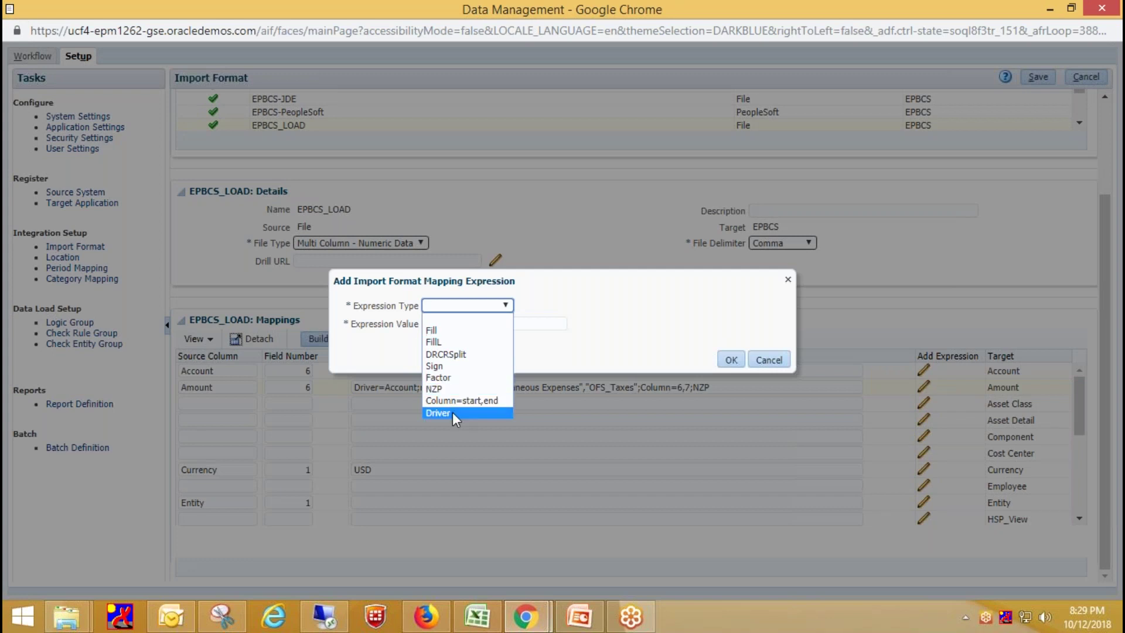
click(453, 412)
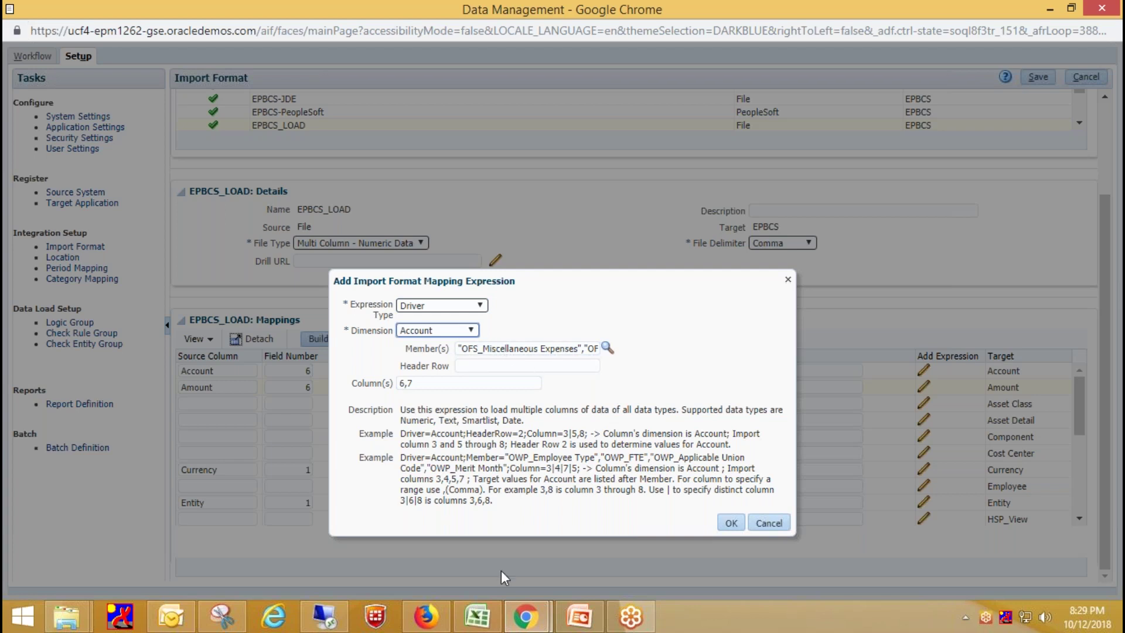
click(489, 620)
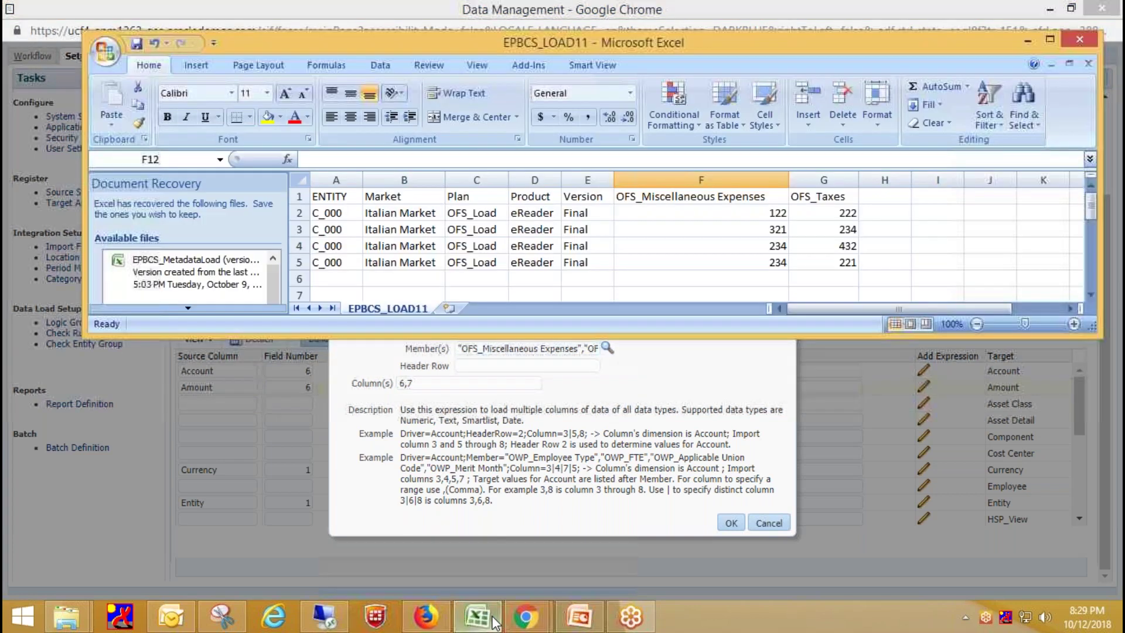
click(701, 198)
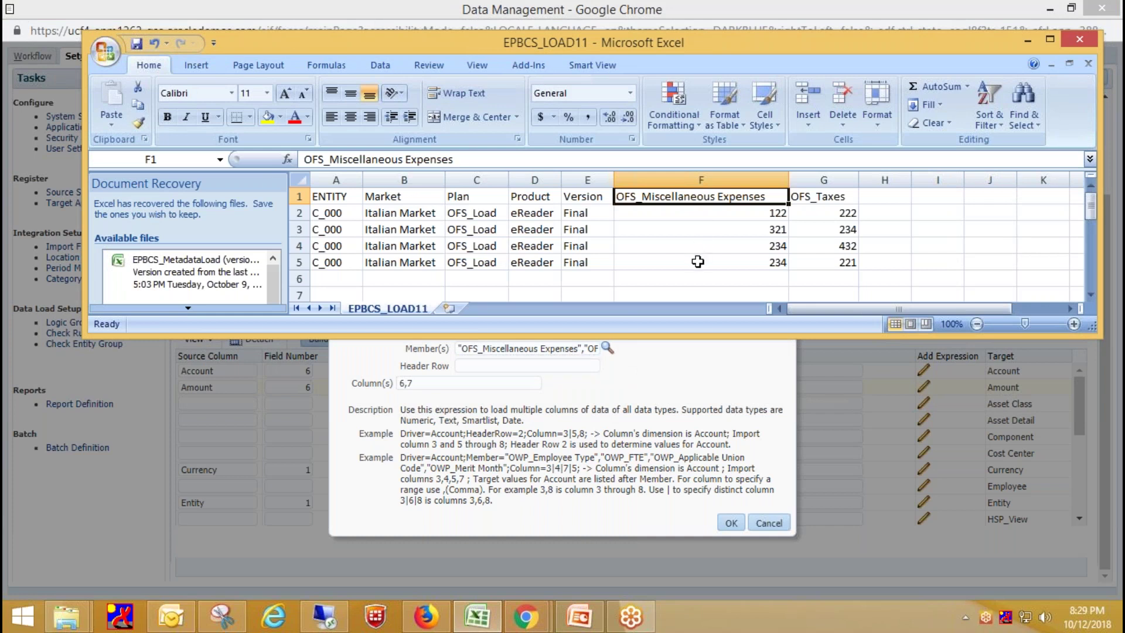
click(697, 394)
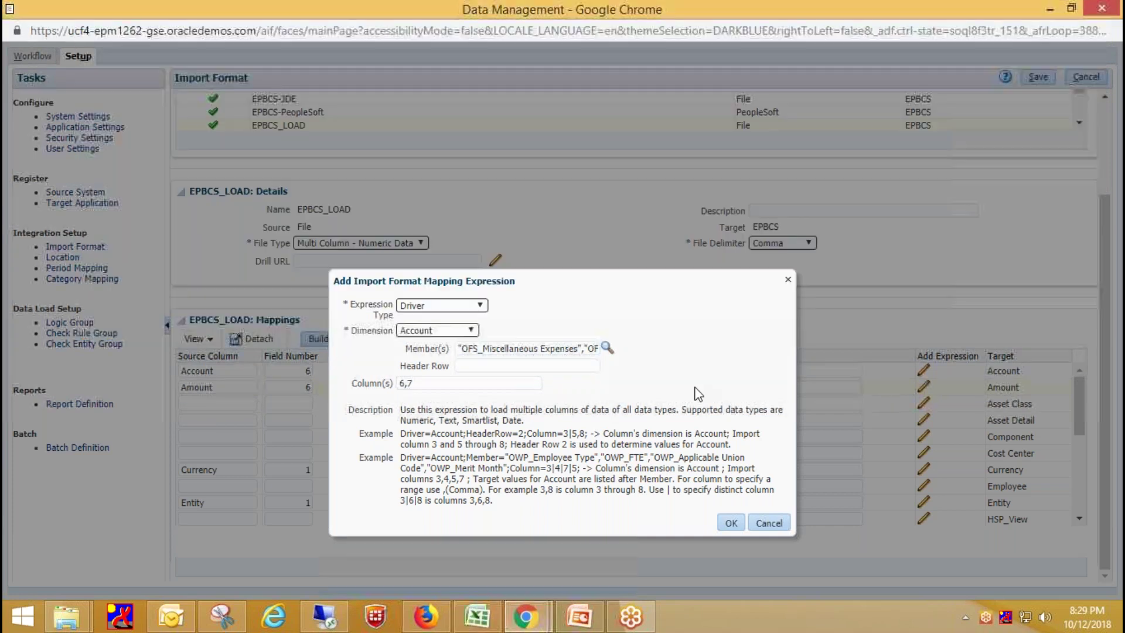
click(607, 349)
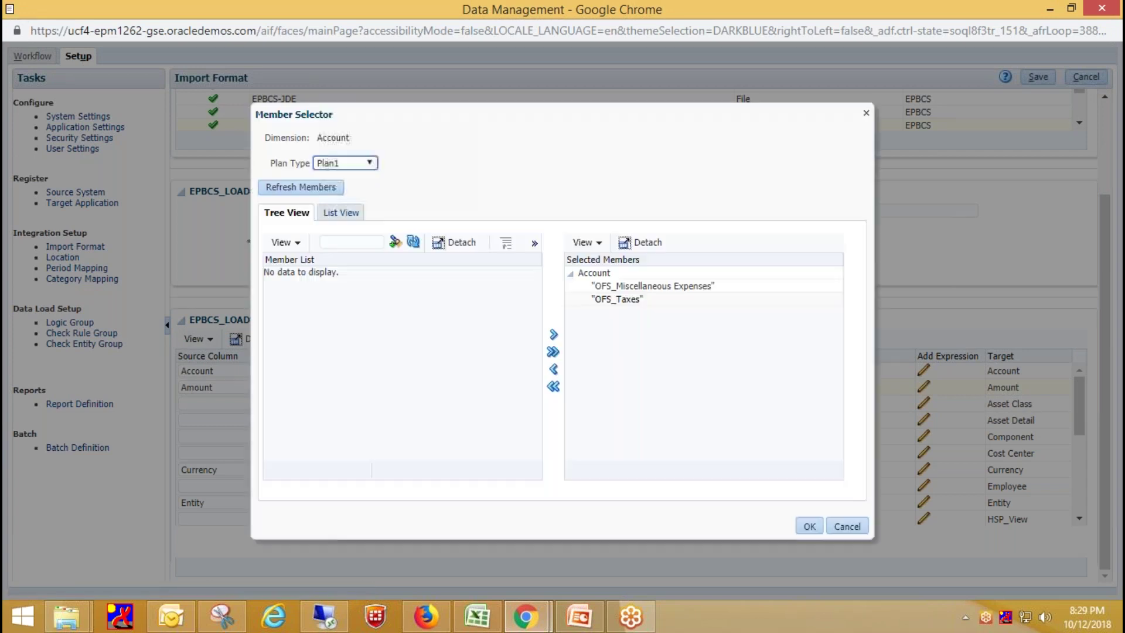
- Pick the OEP_FS plan type and accept the OFS Account members for the driver
click(369, 163)
click(337, 188)
click(272, 274)
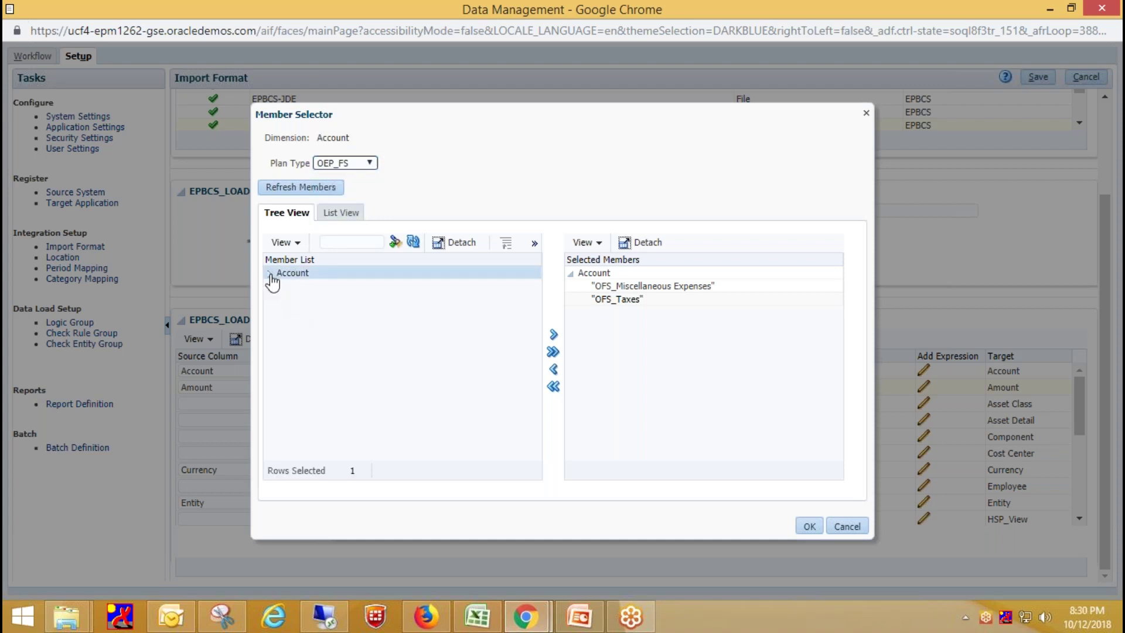
click(269, 274)
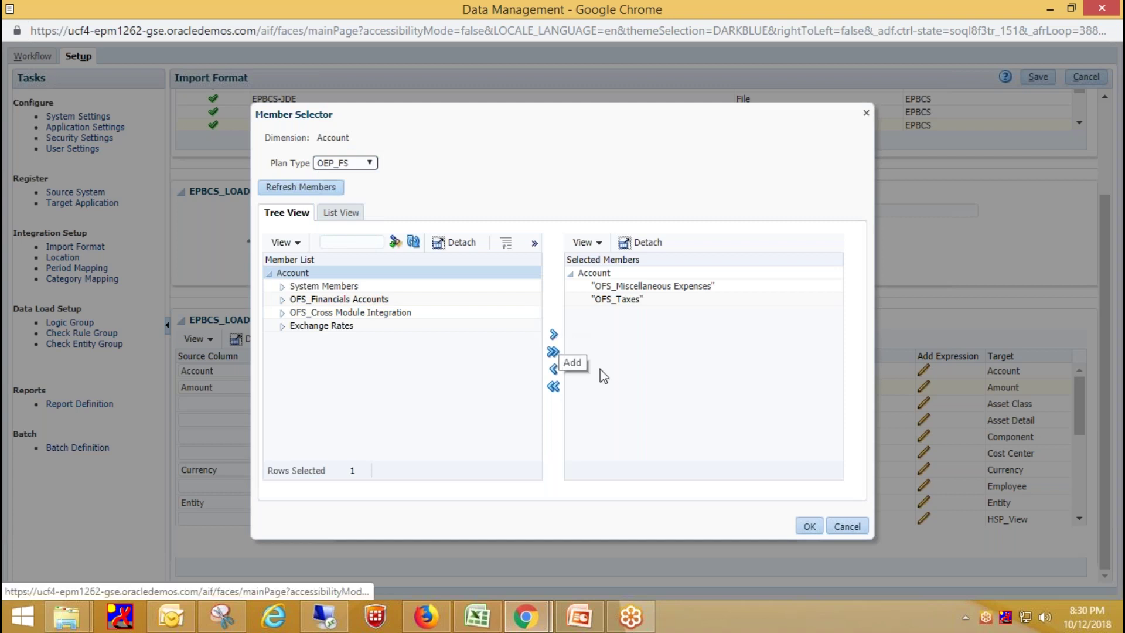
click(809, 530)
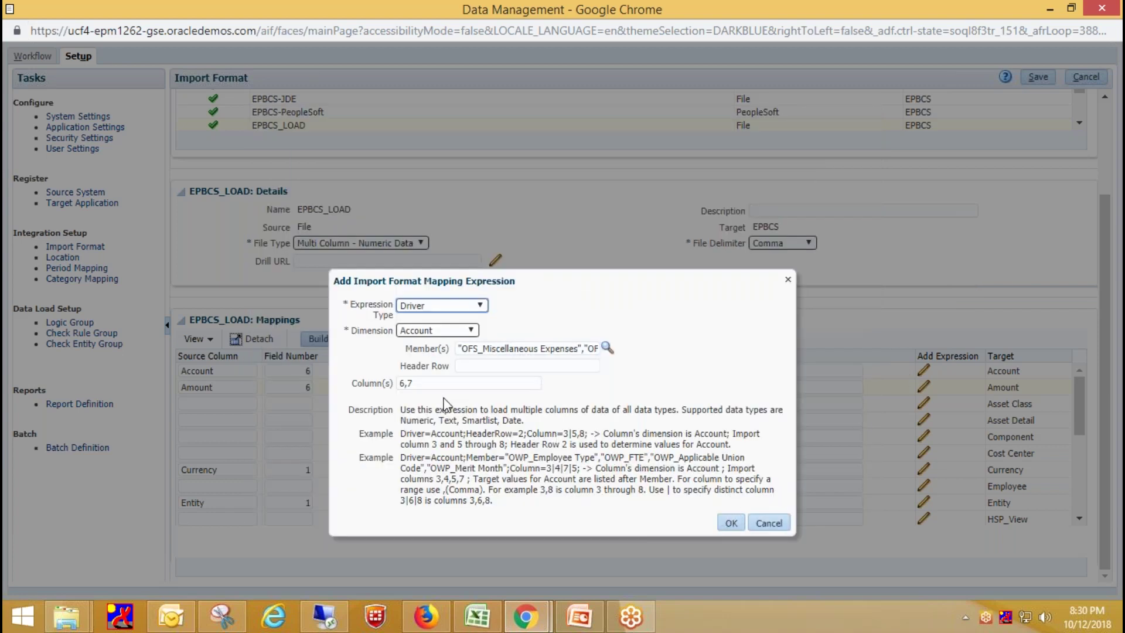
- Set header row 1, keep columns 6,7, and confirm the Amount driver expression
click(461, 367)
text(1)
click(476, 615)
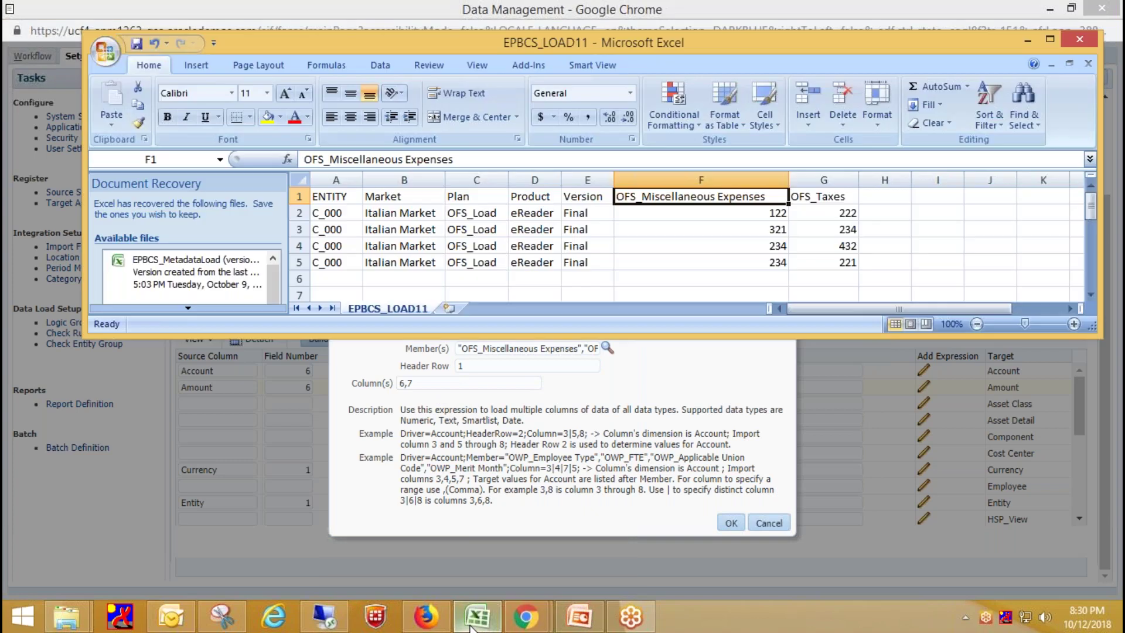
click(298, 197)
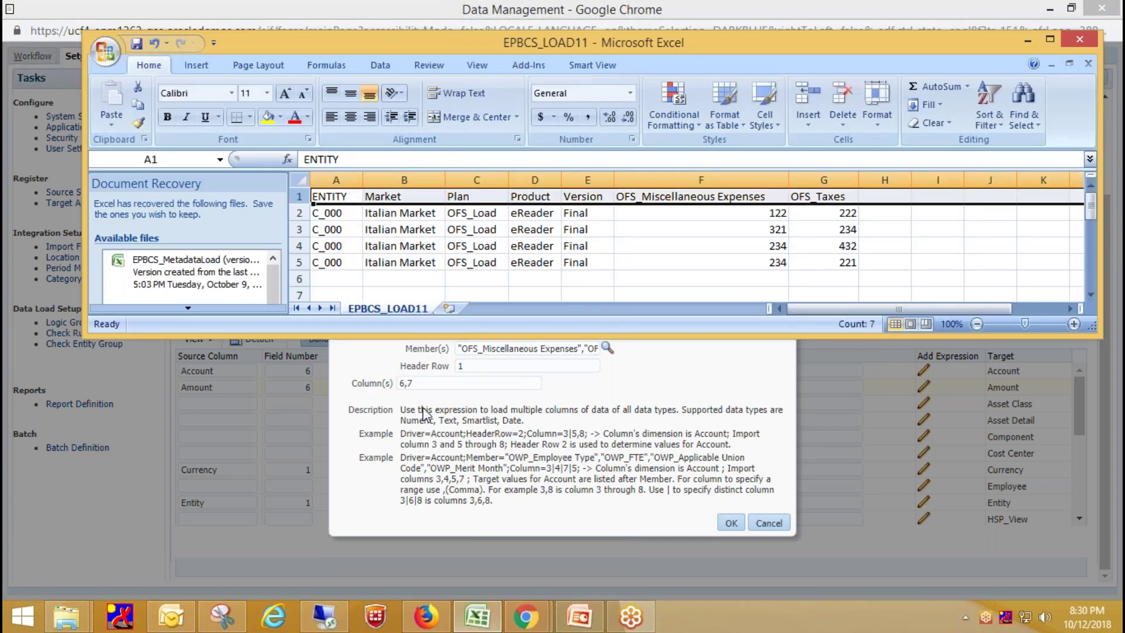
click(496, 437)
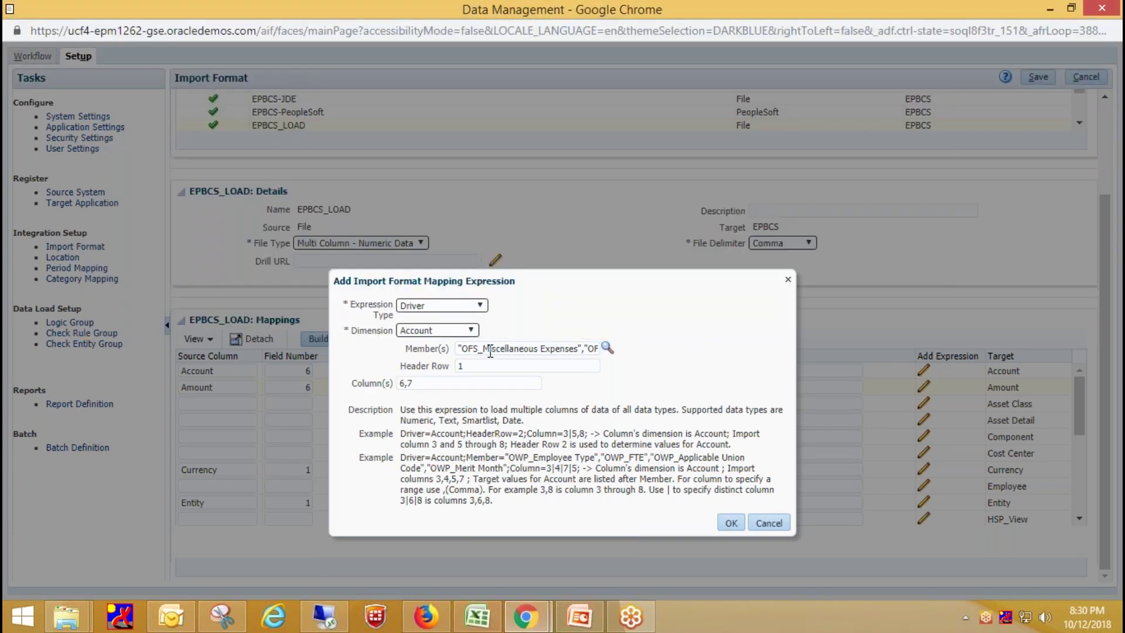
click(428, 387)
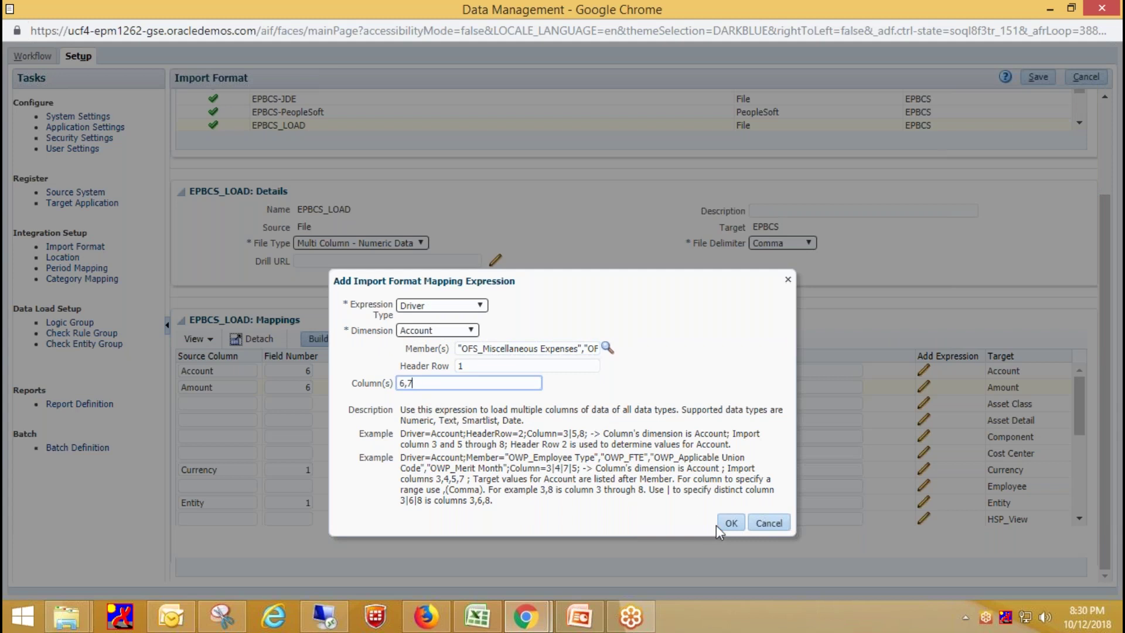
click(731, 523)
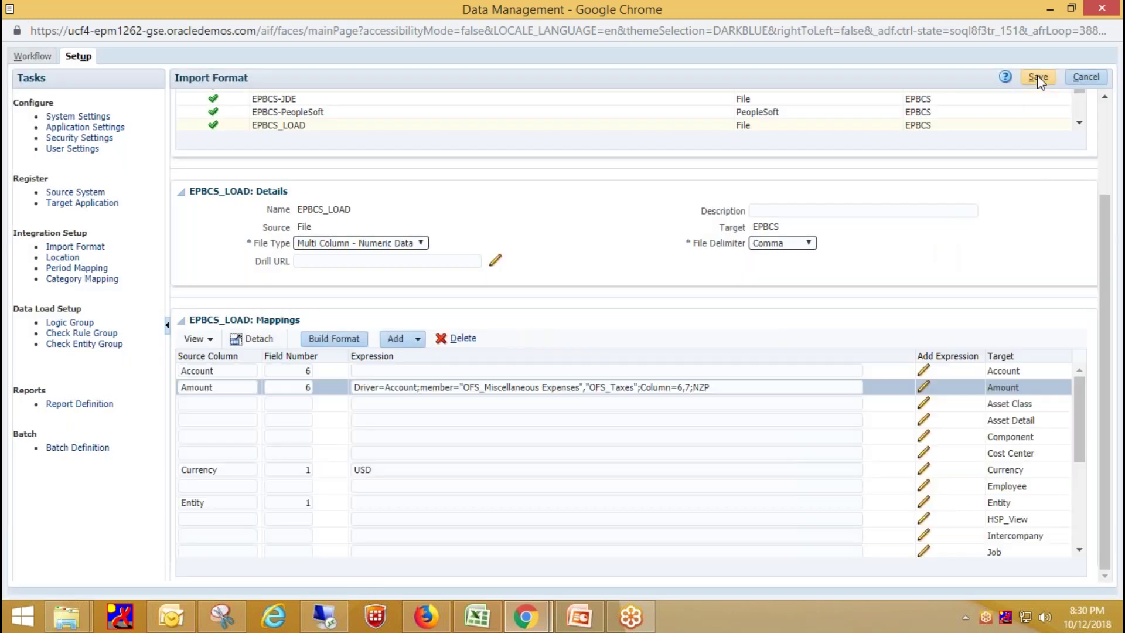
- Select the EPBCS_LOAD location in Location setup and review its settings
click(79, 259)
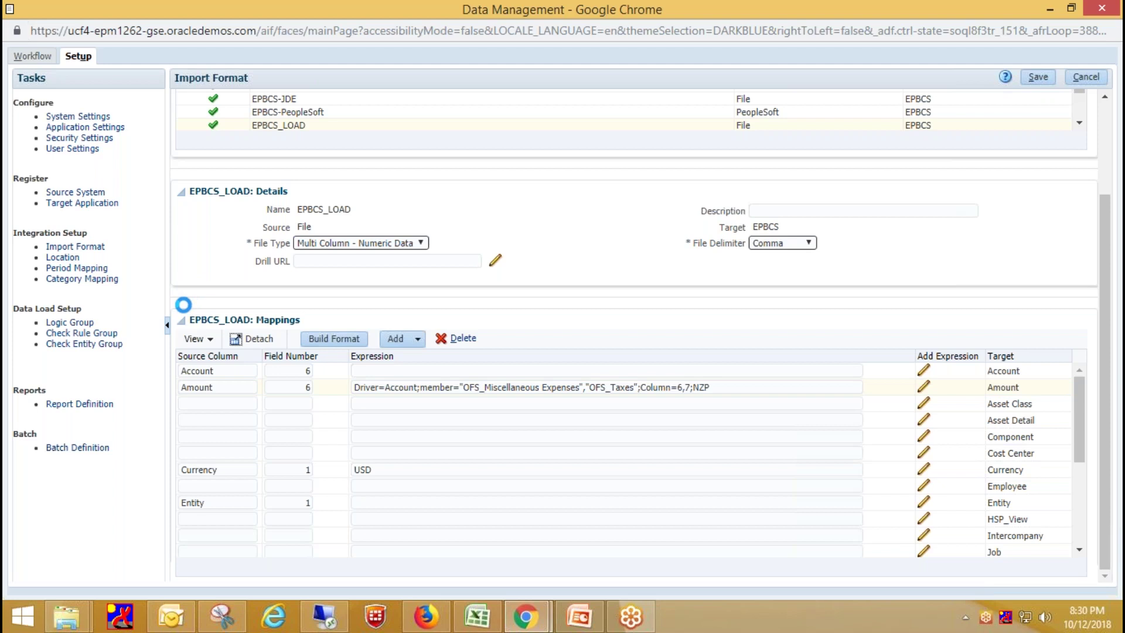
click(227, 266)
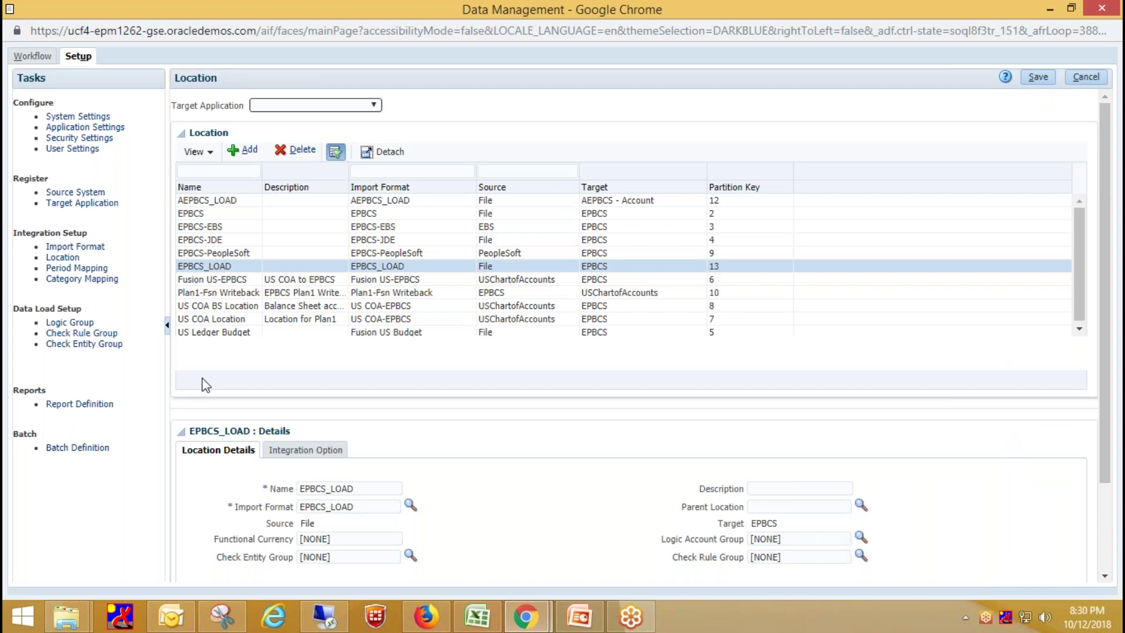
scroll(206, 384, down, 2)
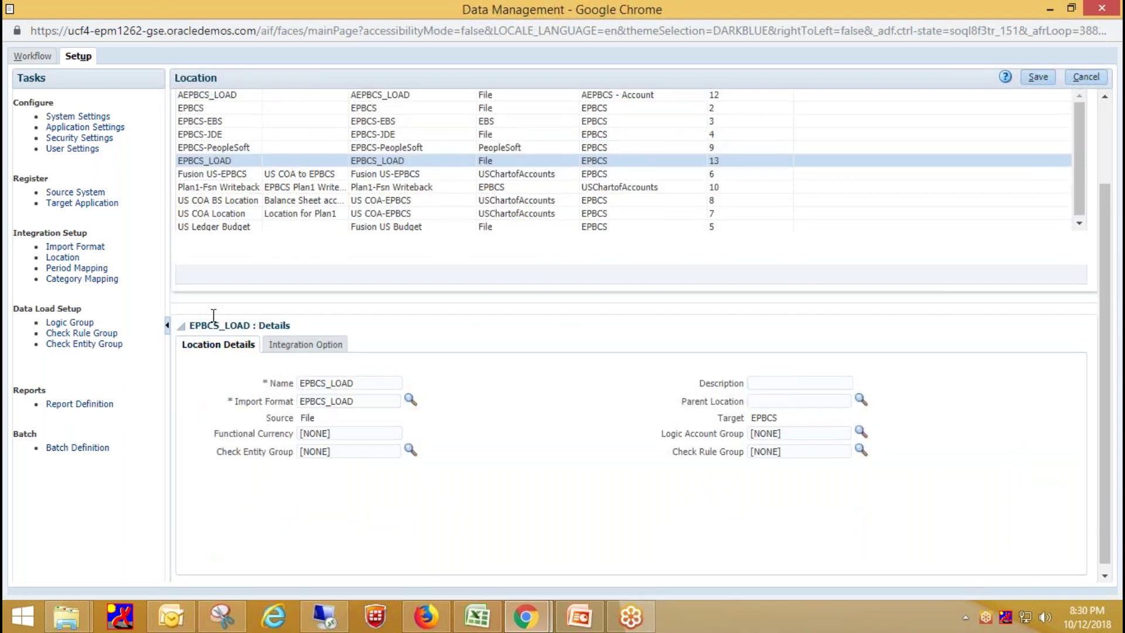
scroll(212, 317, up, 2)
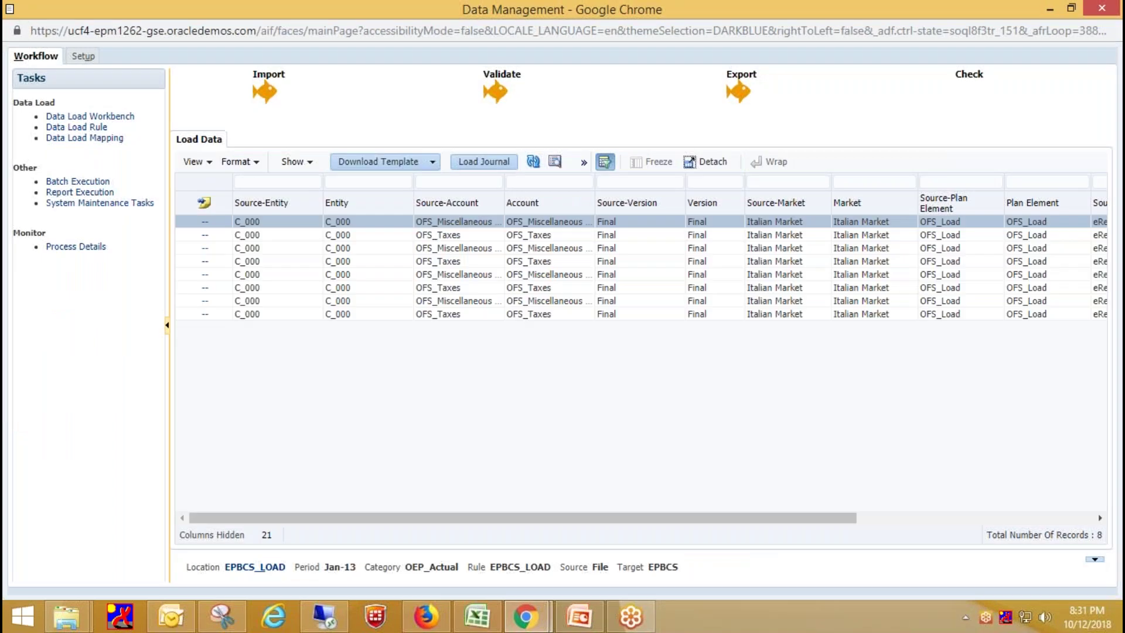
- Set the point of view to EPBCS_LOAD in Data Load Mapping, then show its data load rule
click(85, 137)
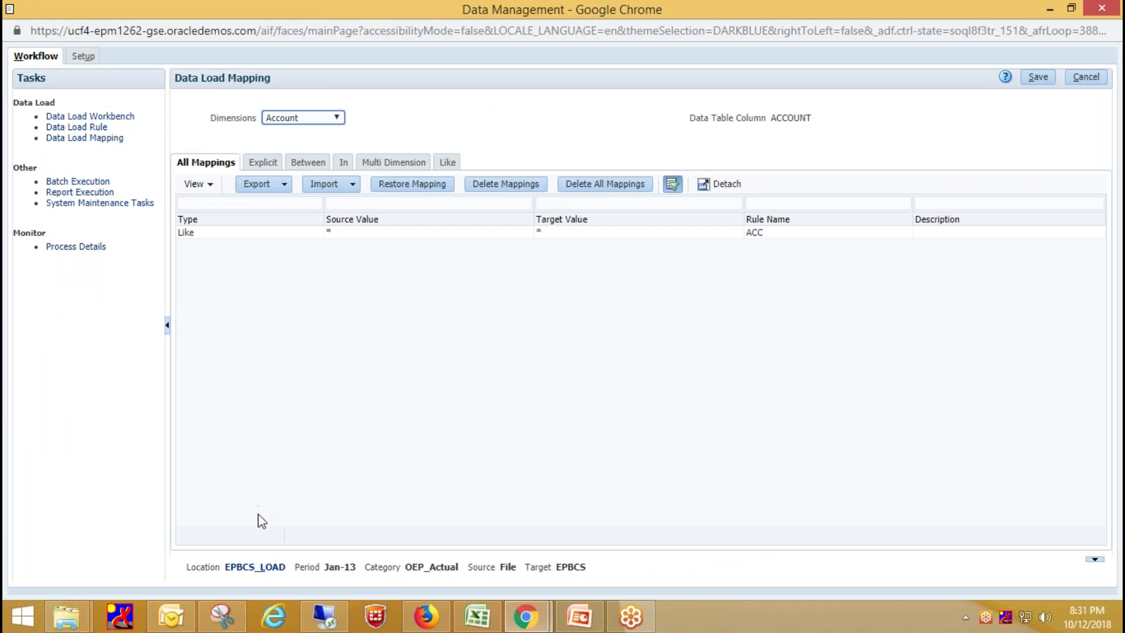
click(264, 567)
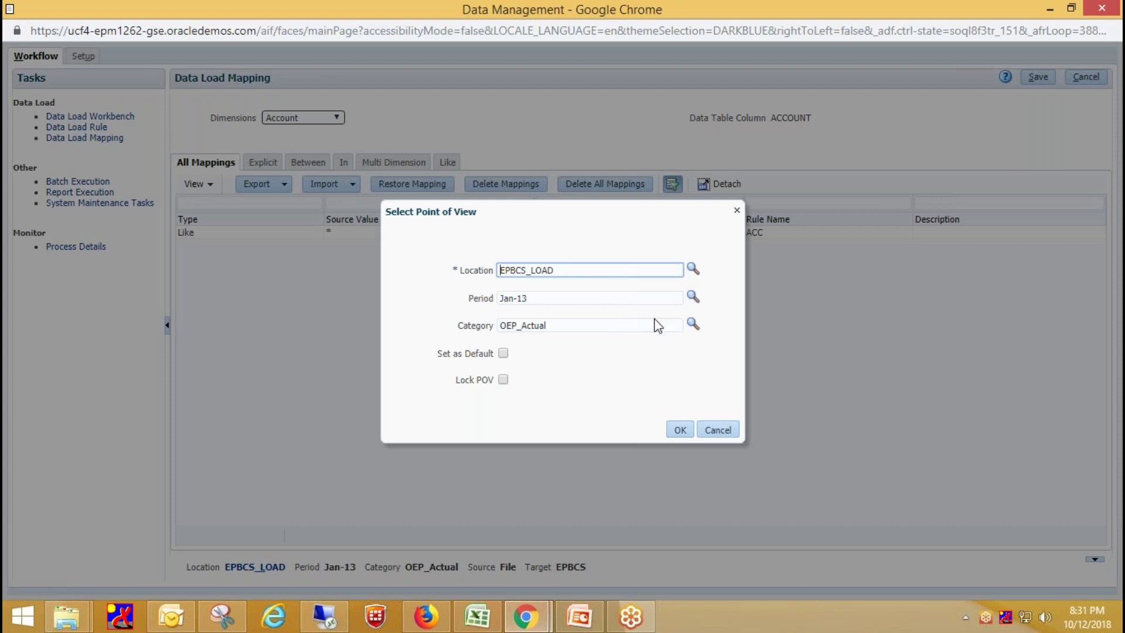
click(680, 430)
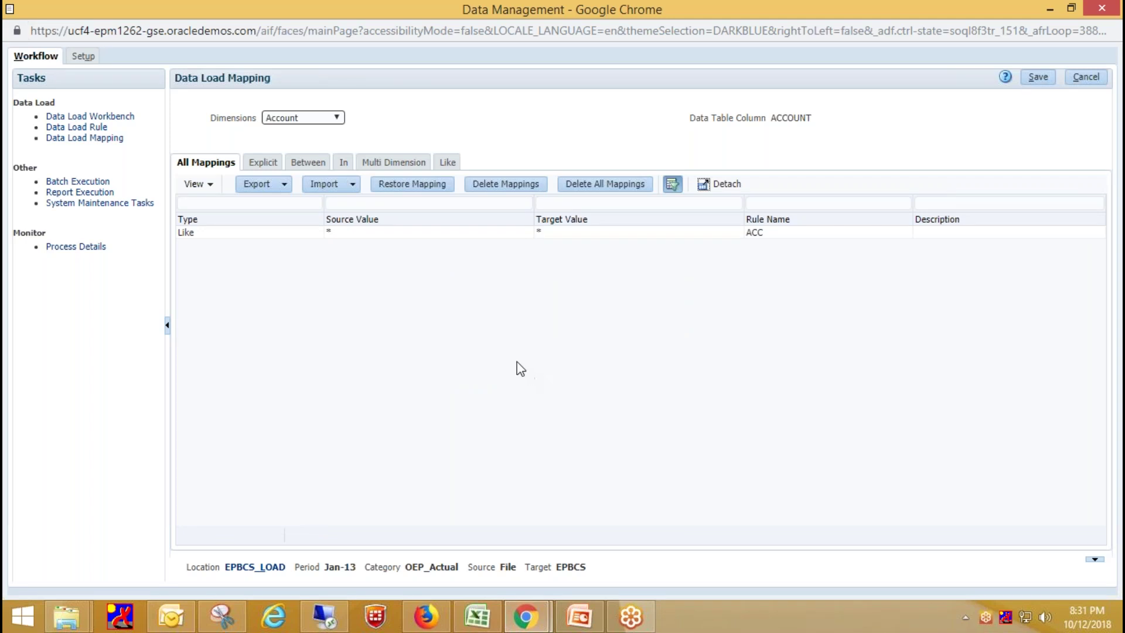
click(87, 128)
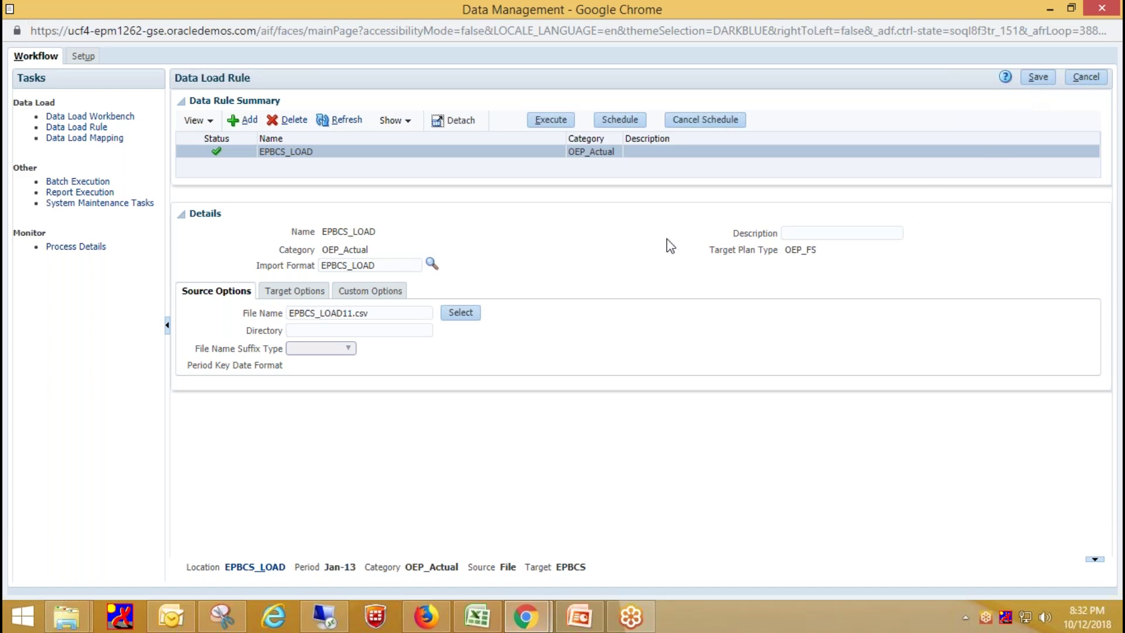
- Execute the EPBCS_LOAD rule with Export to Target, Replace import mode and Store Data export mode
click(534, 120)
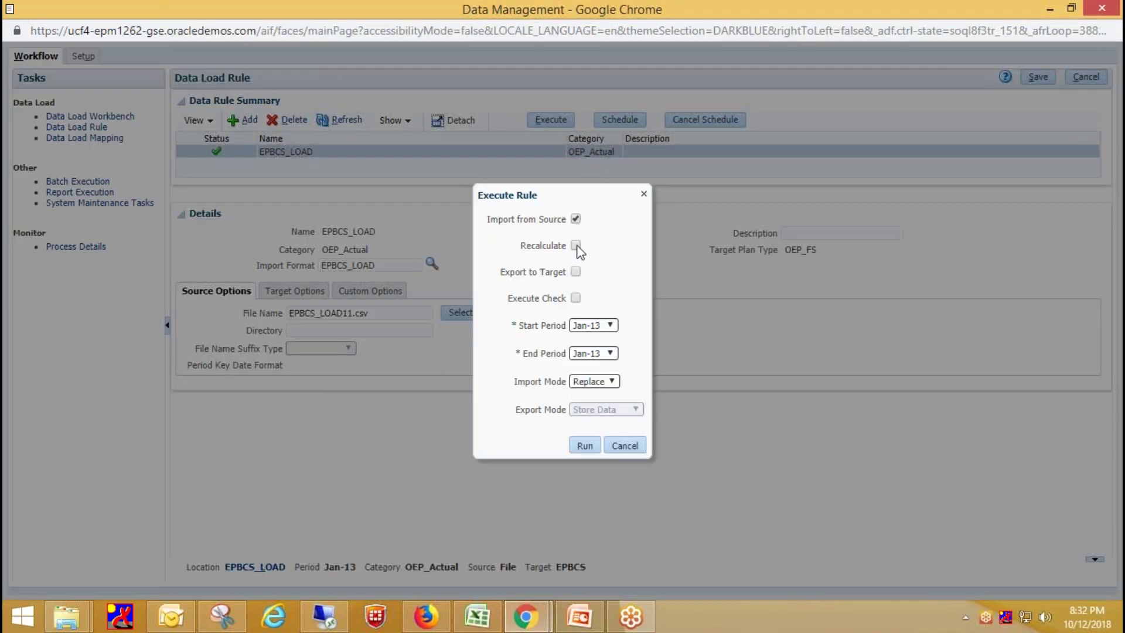
click(575, 272)
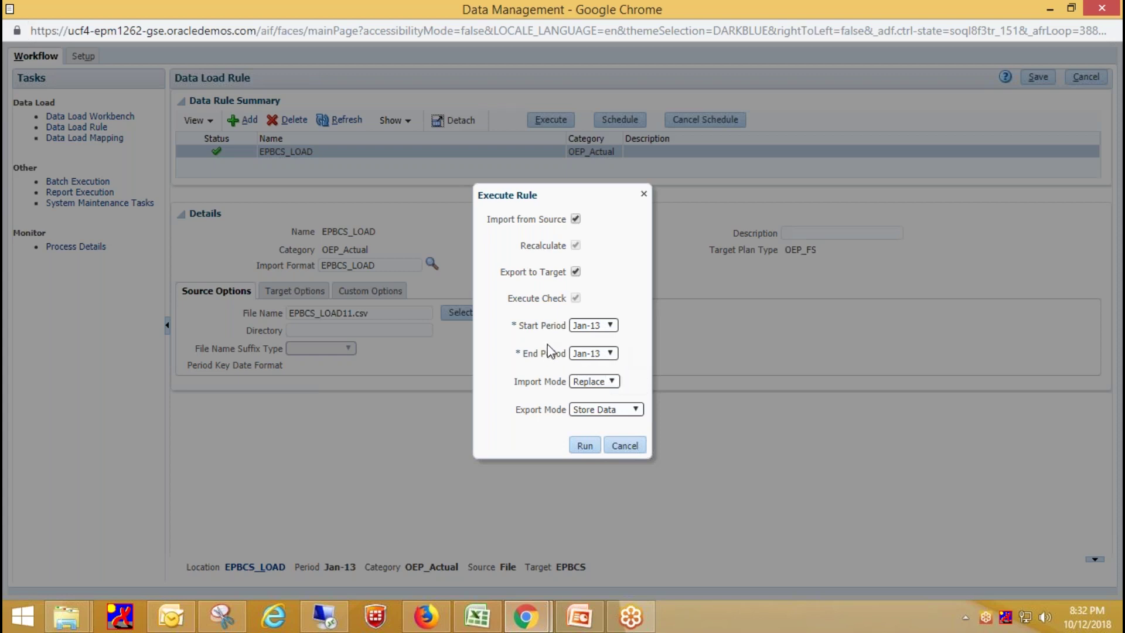
click(591, 381)
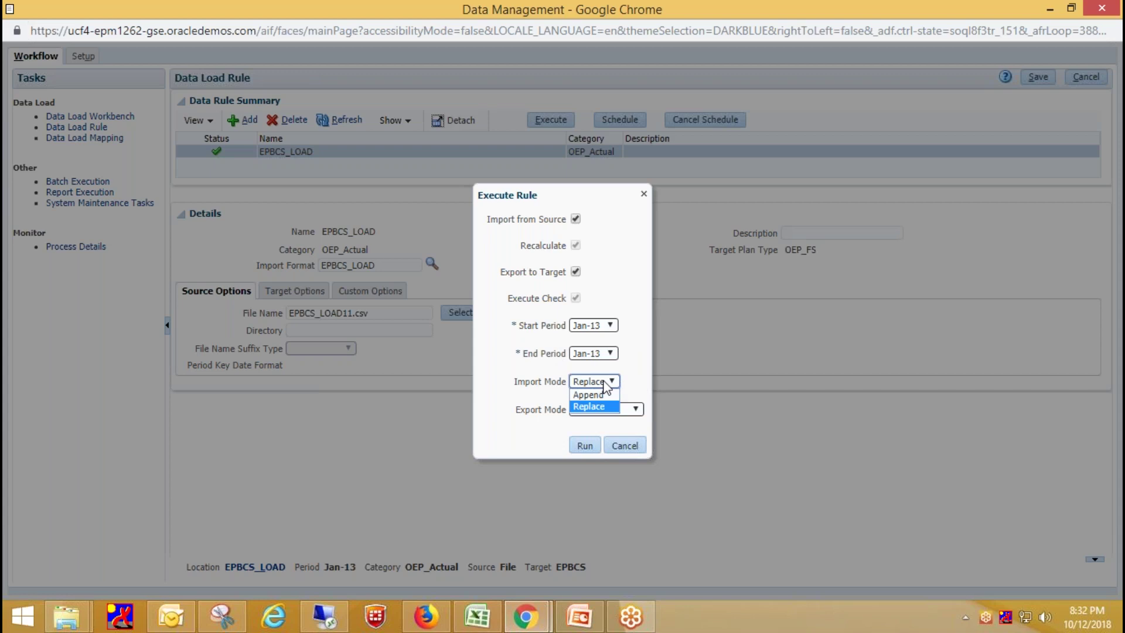
click(610, 408)
click(611, 409)
click(611, 409)
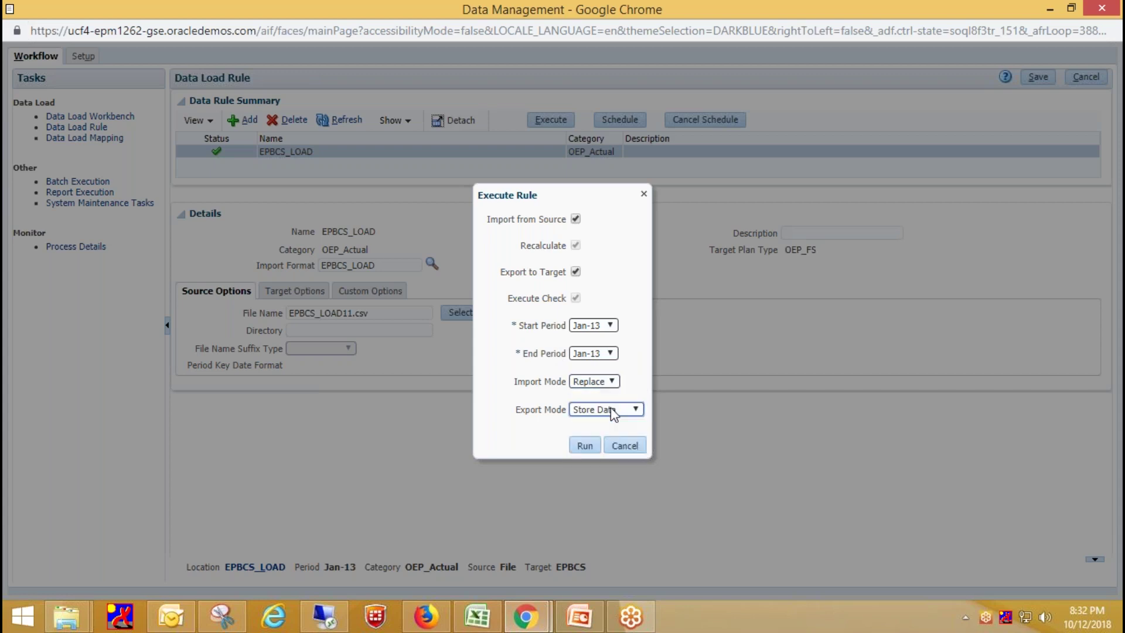
click(588, 448)
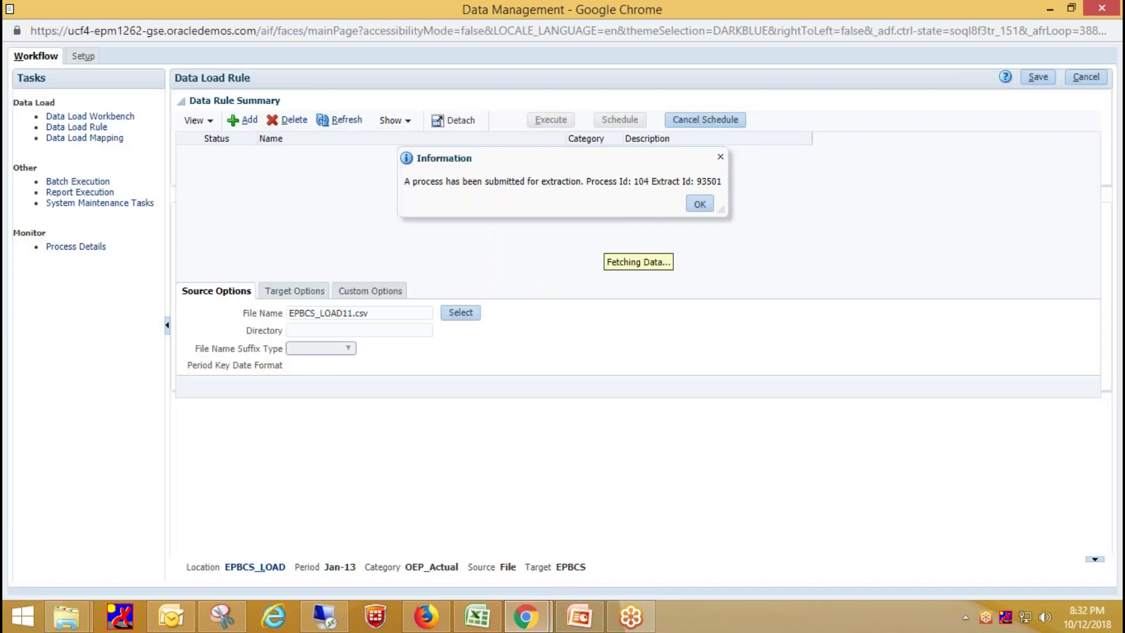
click(700, 204)
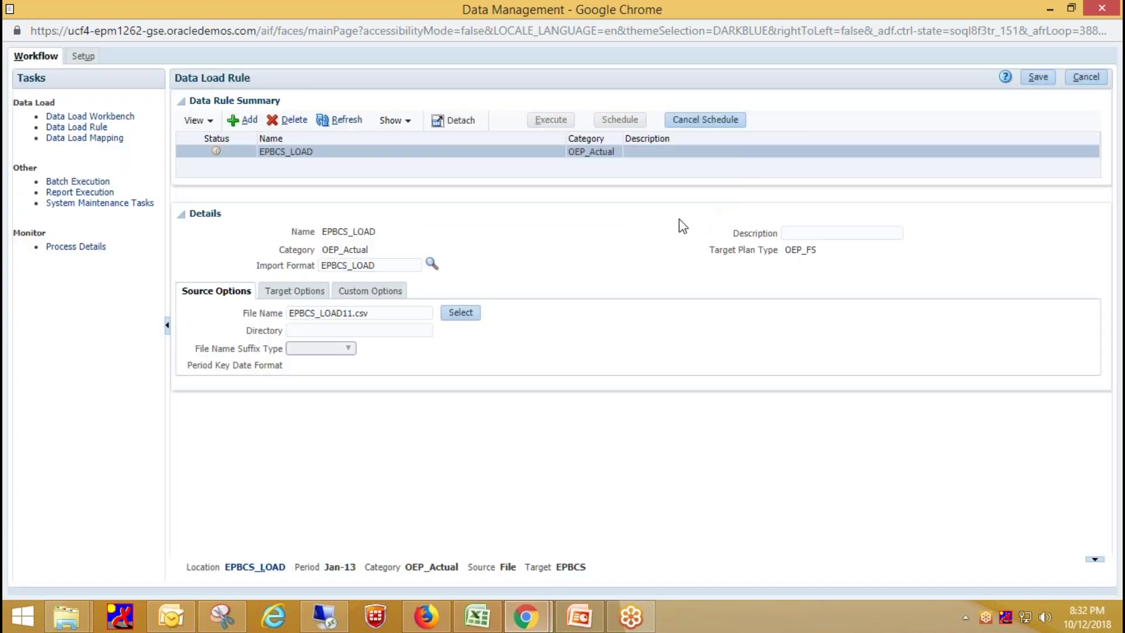
- Refresh the rule status and scroll through the eight loaded Jan-13 records
click(345, 120)
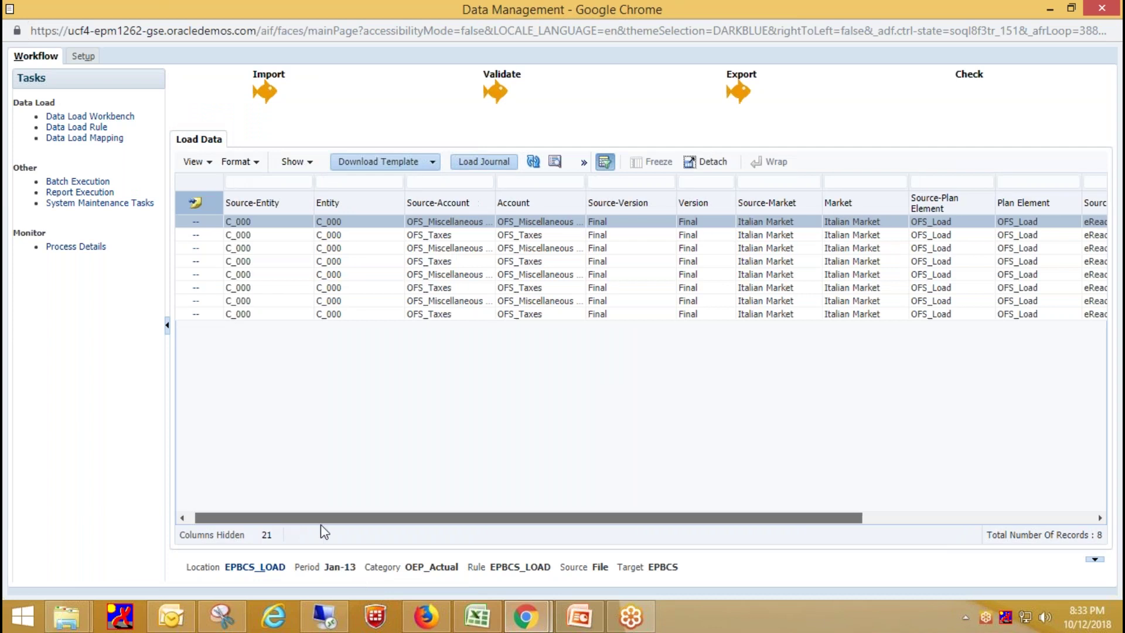
scroll(481, 538, right, 5)
scroll(331, 539, left, 3)
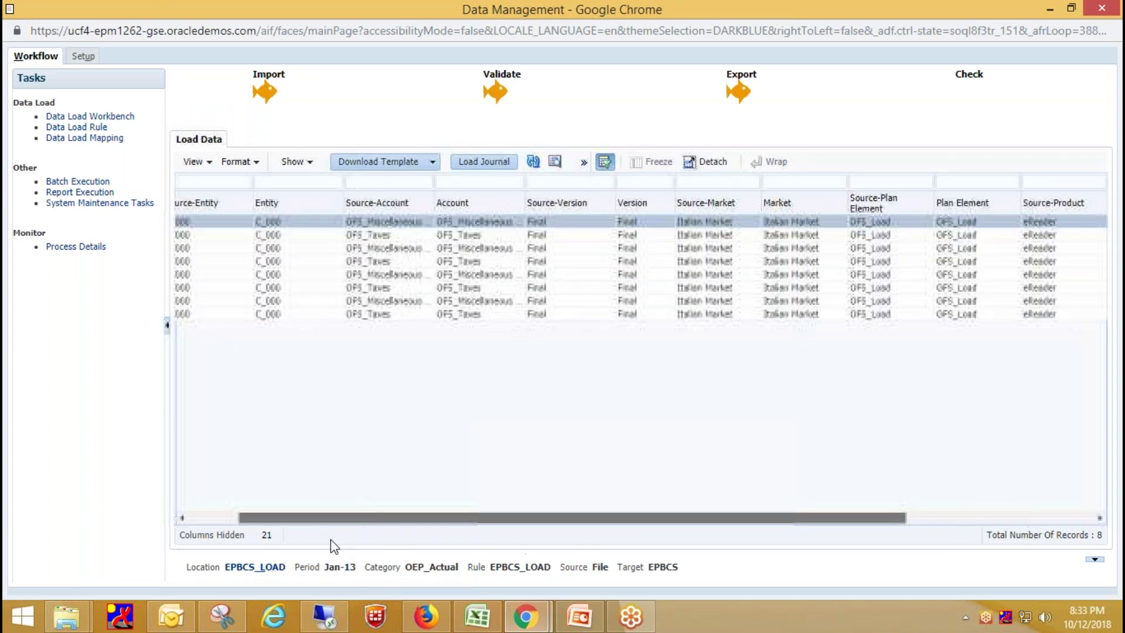
scroll(330, 539, left, 2)
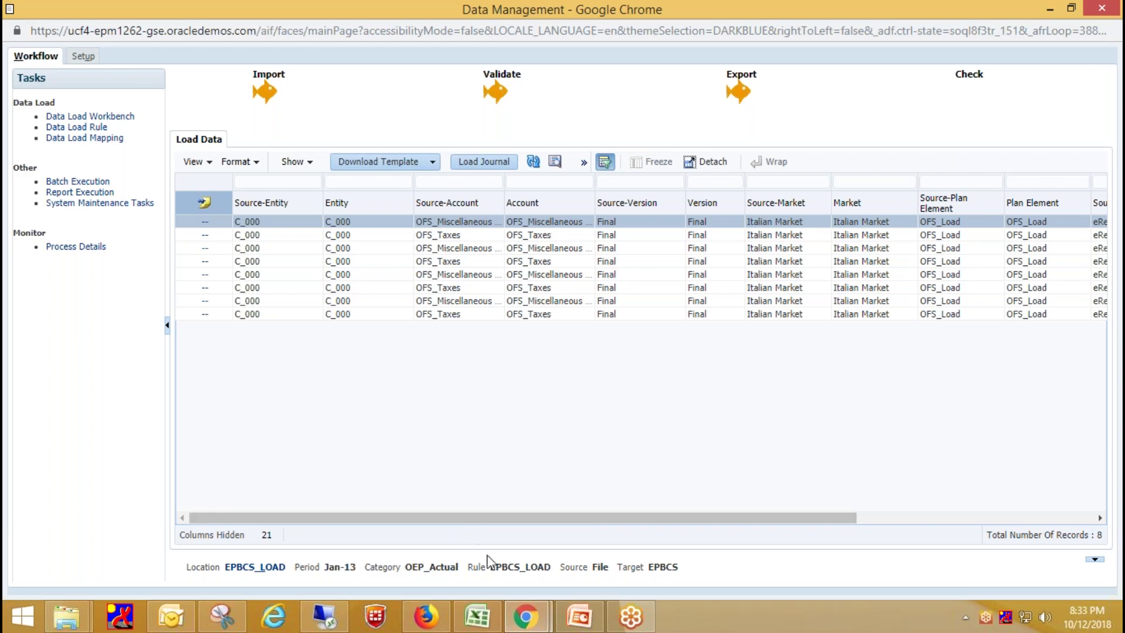
click(526, 615)
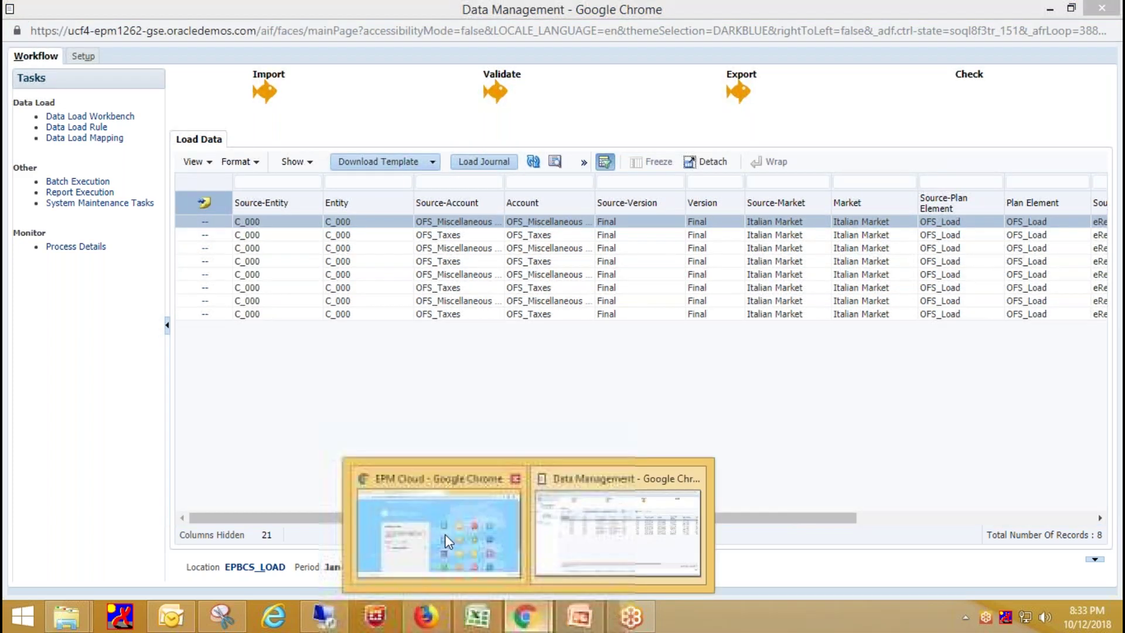
- In the EPM Cloud Planning window, go to the Data entry forms page via Navigator
click(445, 533)
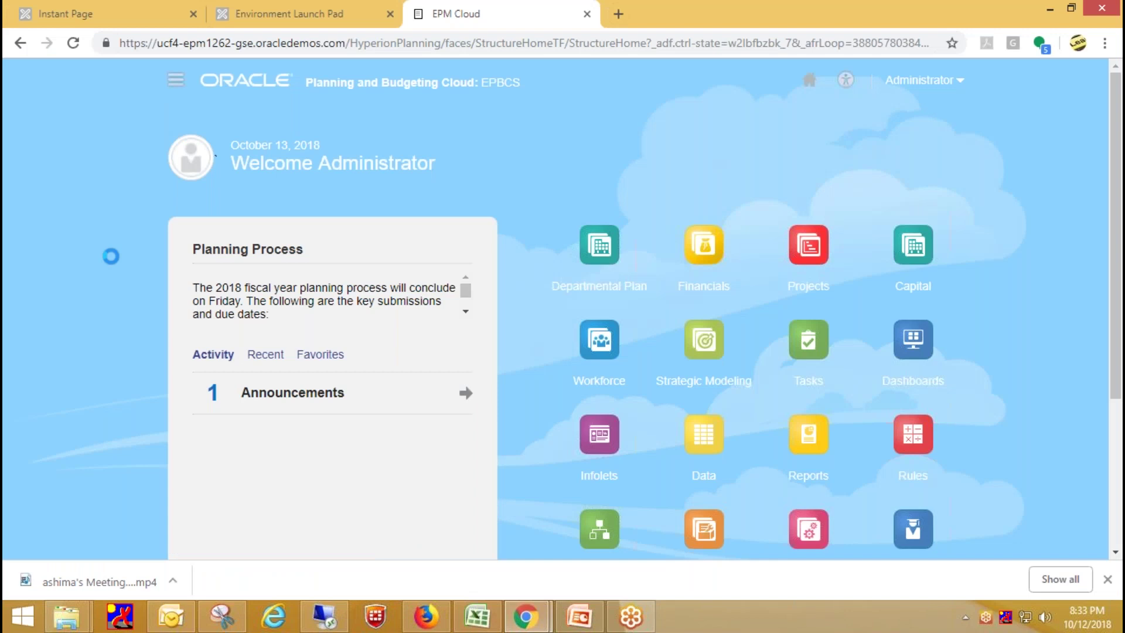
click(176, 79)
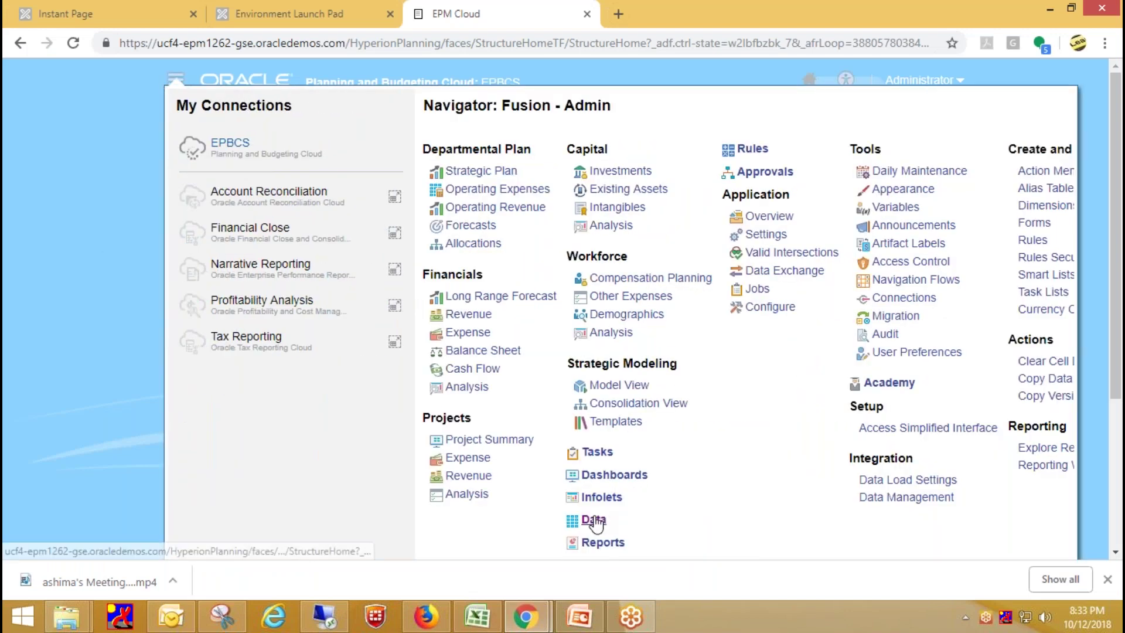
click(593, 519)
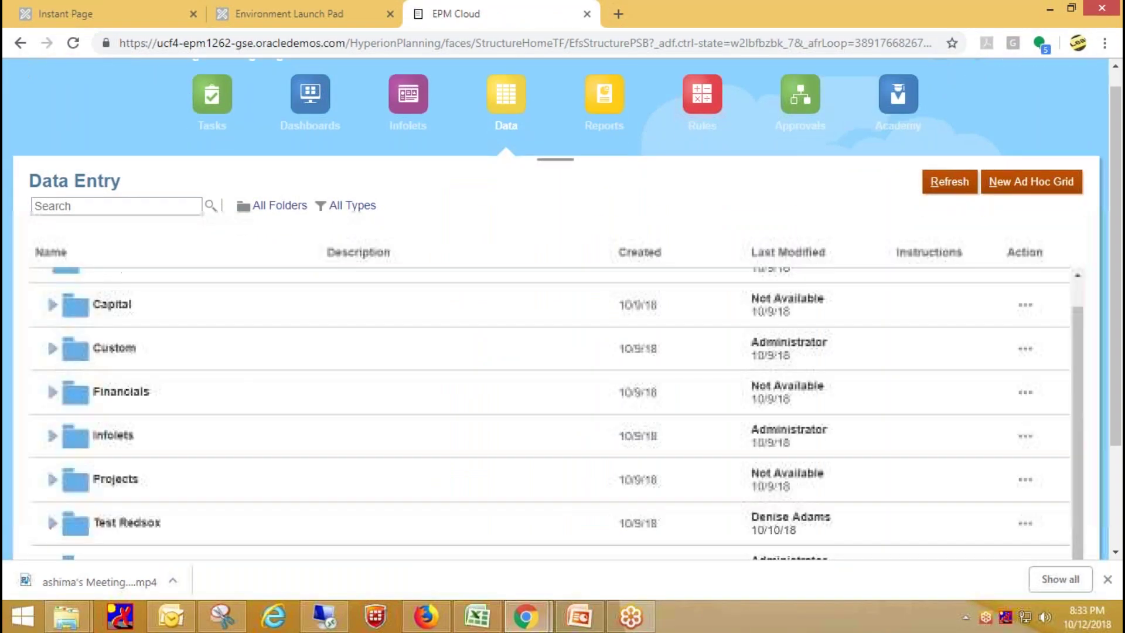
- Expand Financials > Financials - Dashboards - Expense and select the Expense by_Category form
scroll(53, 339, down, 2)
click(52, 332)
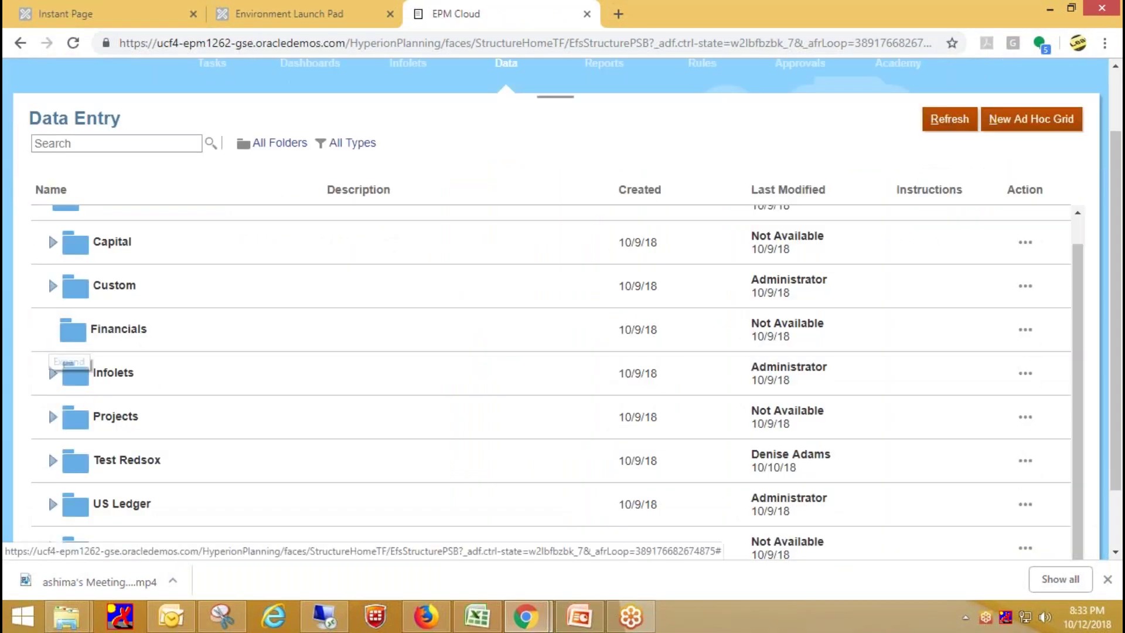
scroll(191, 376, down, 3)
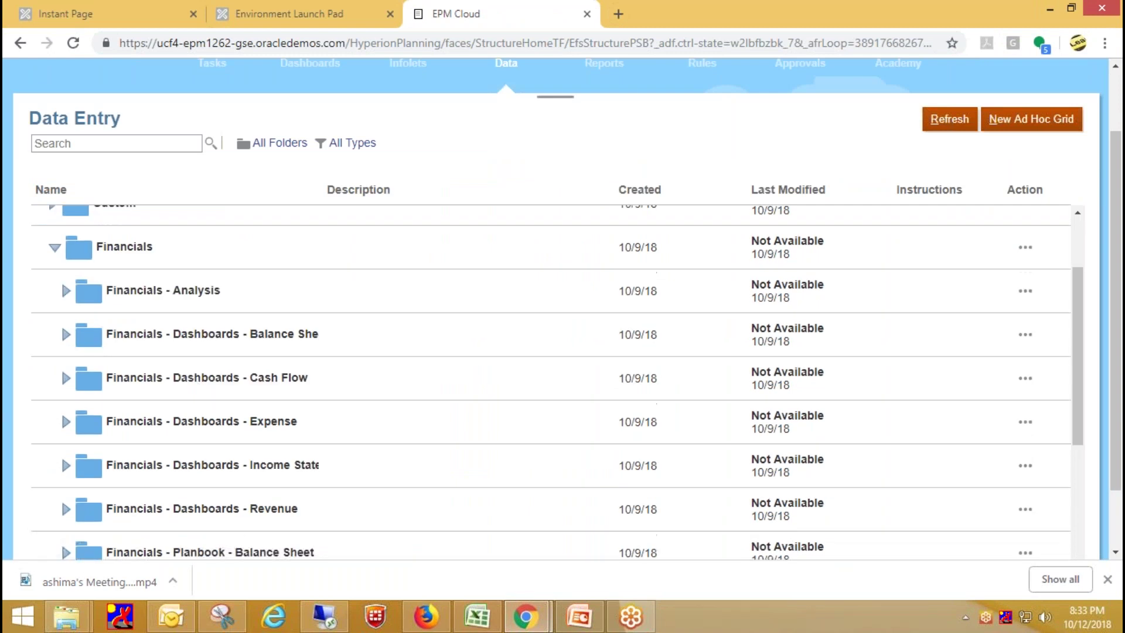
click(71, 432)
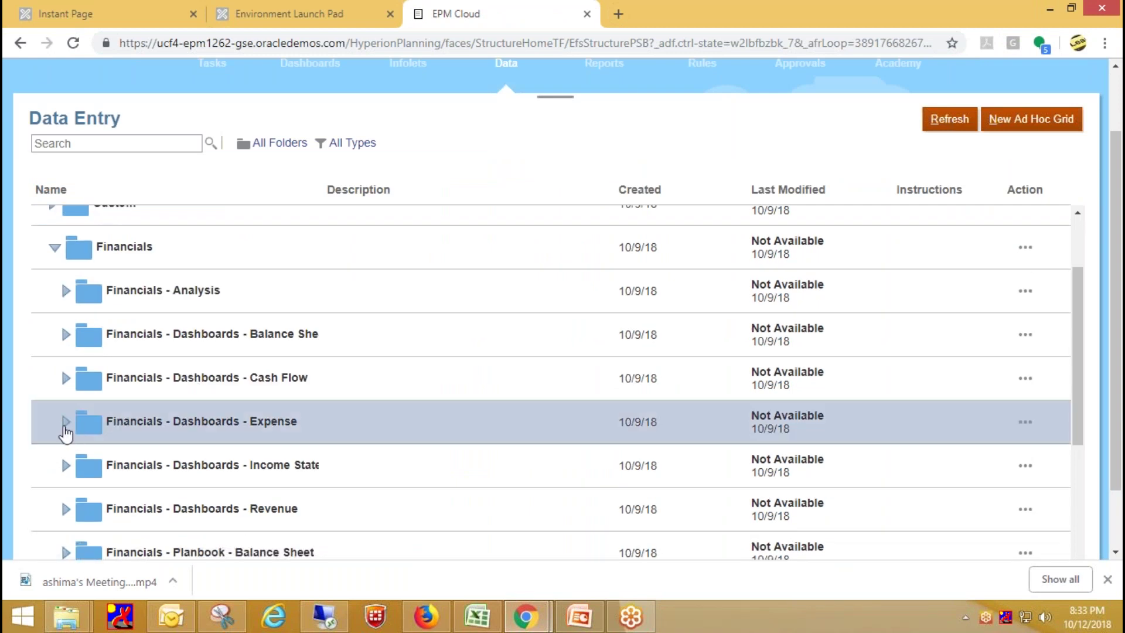
click(66, 426)
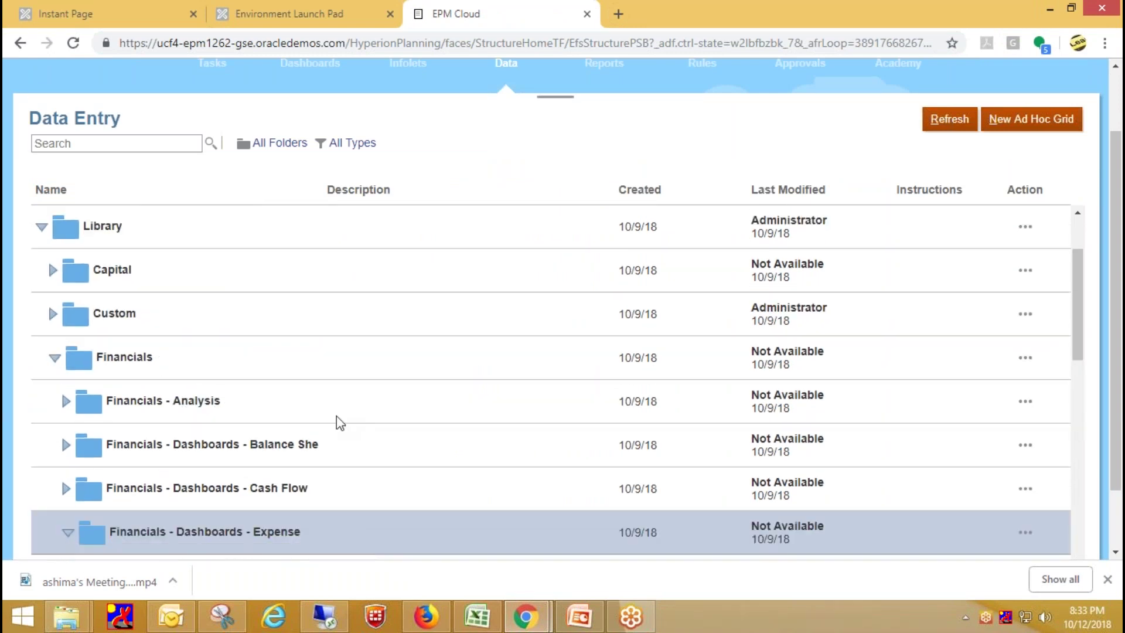
scroll(338, 419, down, 8)
scroll(337, 420, up, 2)
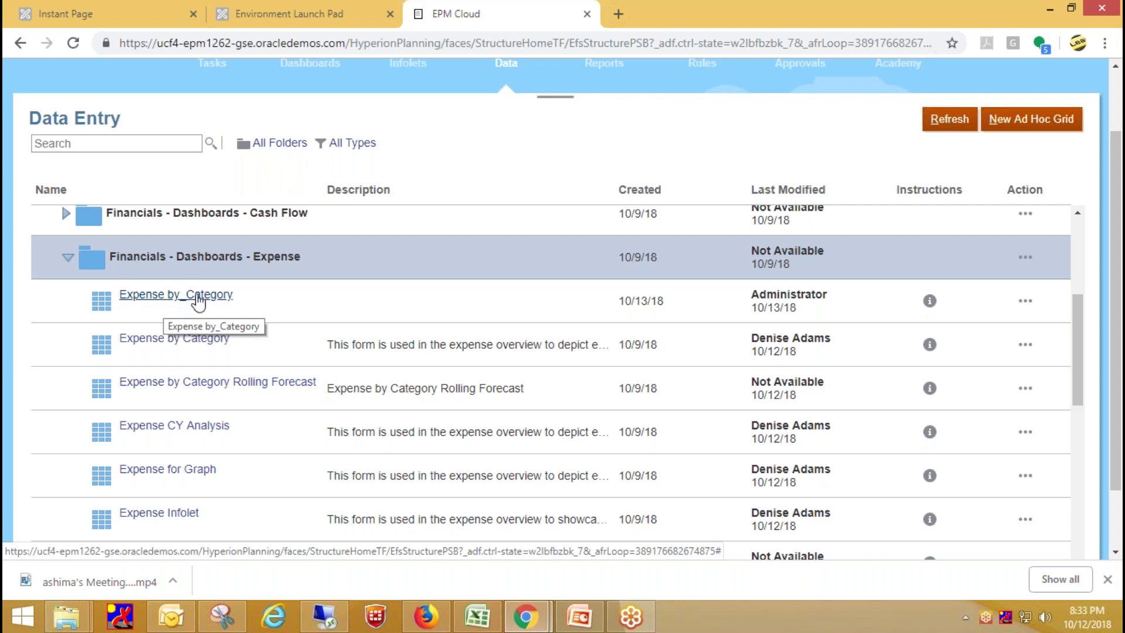
click(198, 300)
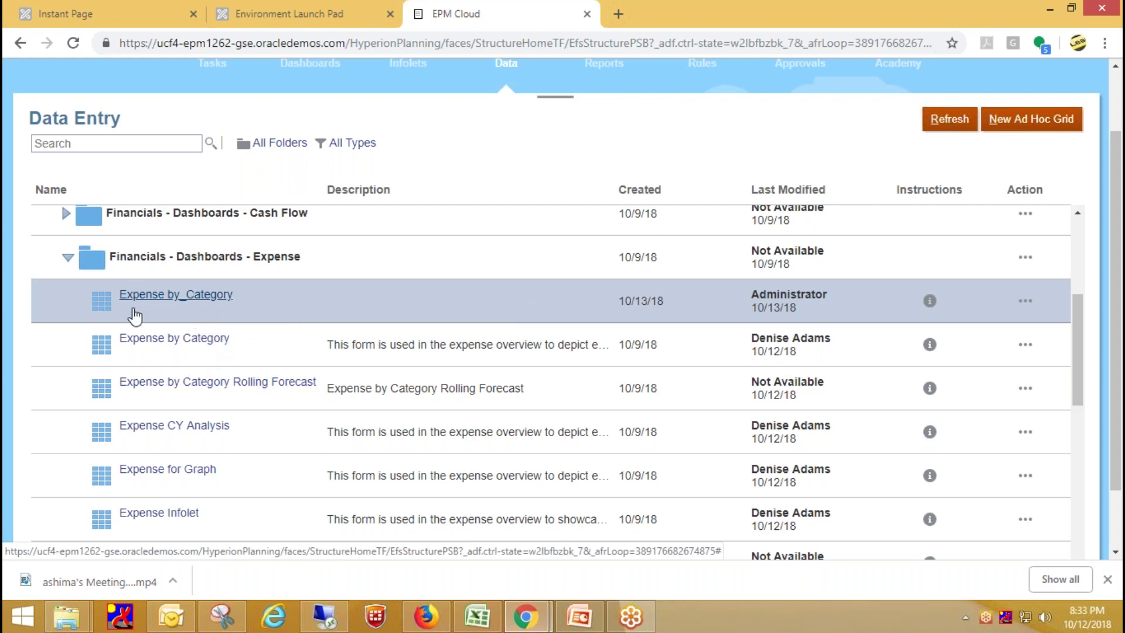
- Open Expense by_Category and check FY13 Actual: Miscellaneous 911, Tax Accounts 1,109, Total 2,020
click(141, 304)
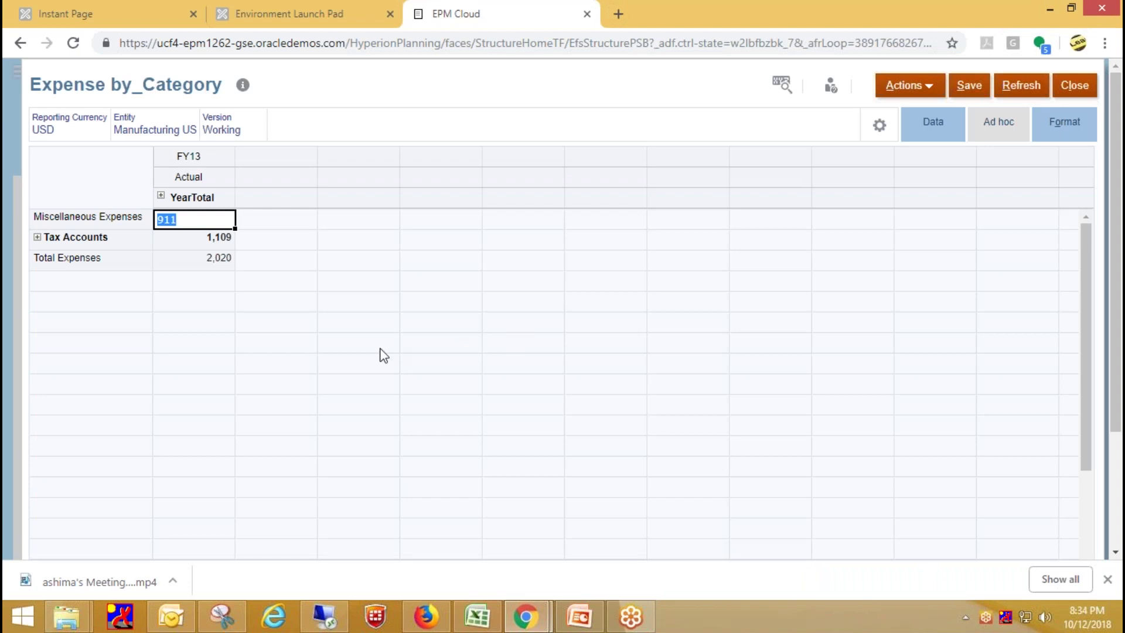
click(375, 349)
click(248, 362)
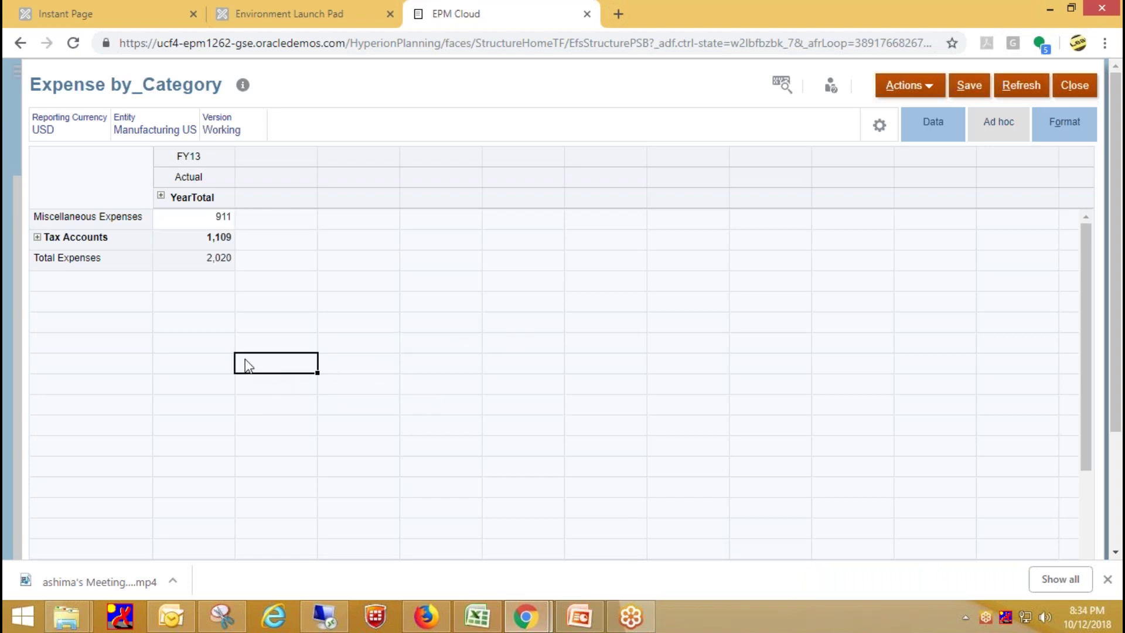